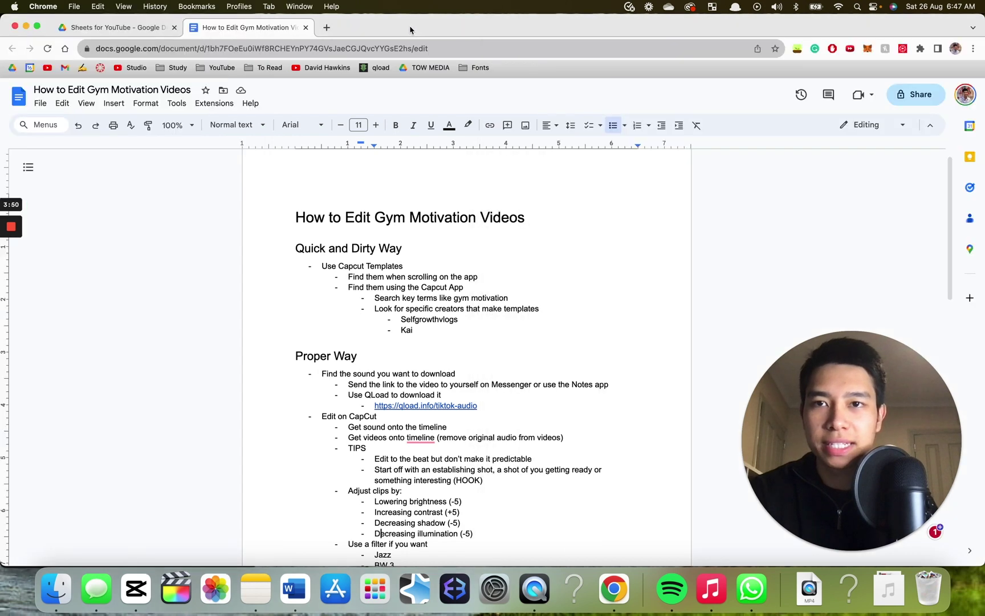
Open a new Chrome tab beside the gym editing guide document.
{"action": "left_click", "coordinate": [326, 28]}
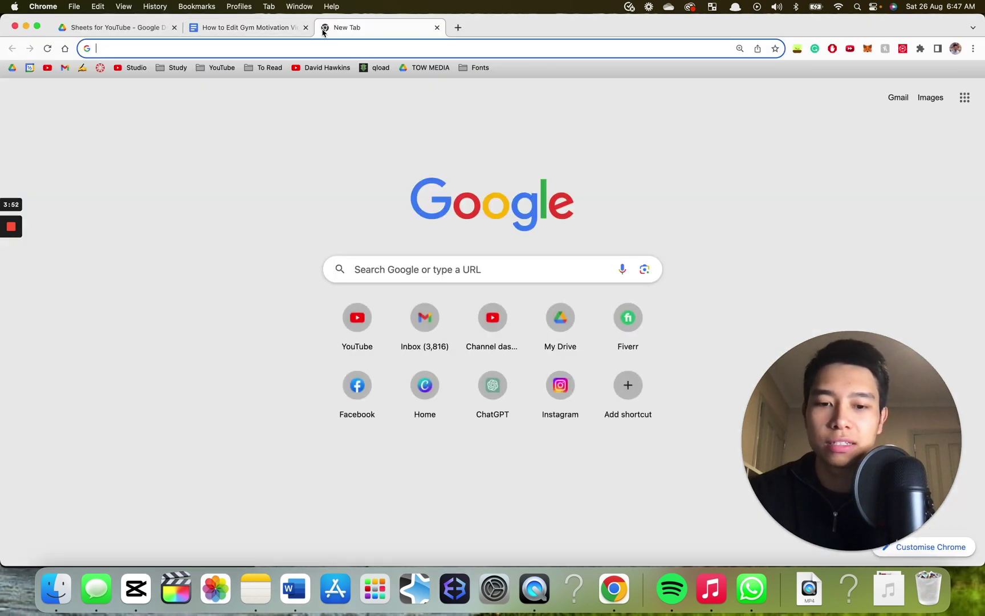
Search for 'qload' and open the QLoad TikTok audio downloader page.
{"action": "type", "text": "q"}
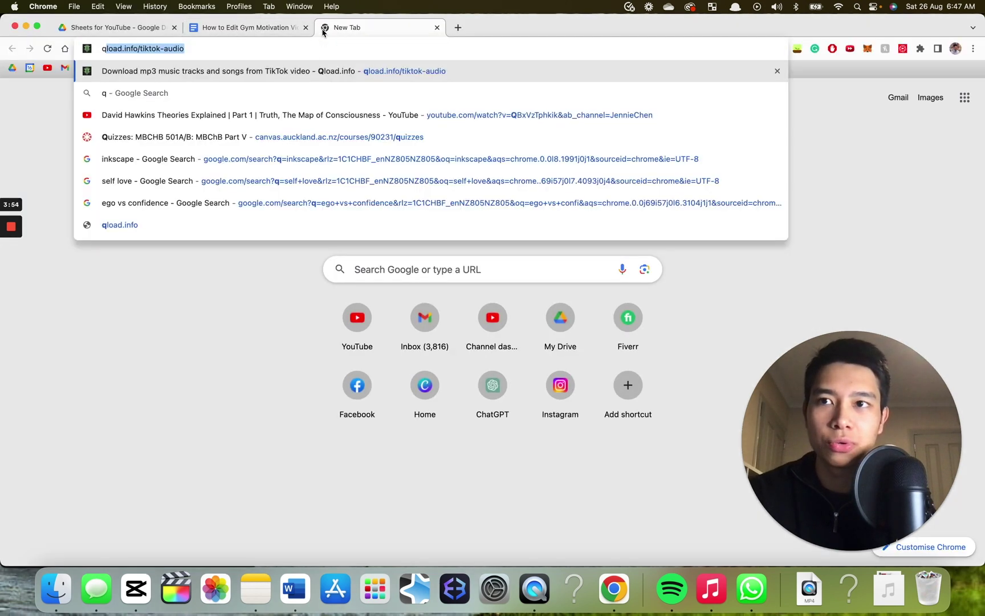
{"action": "type", "text": "load"}
{"action": "key", "text": "Return"}
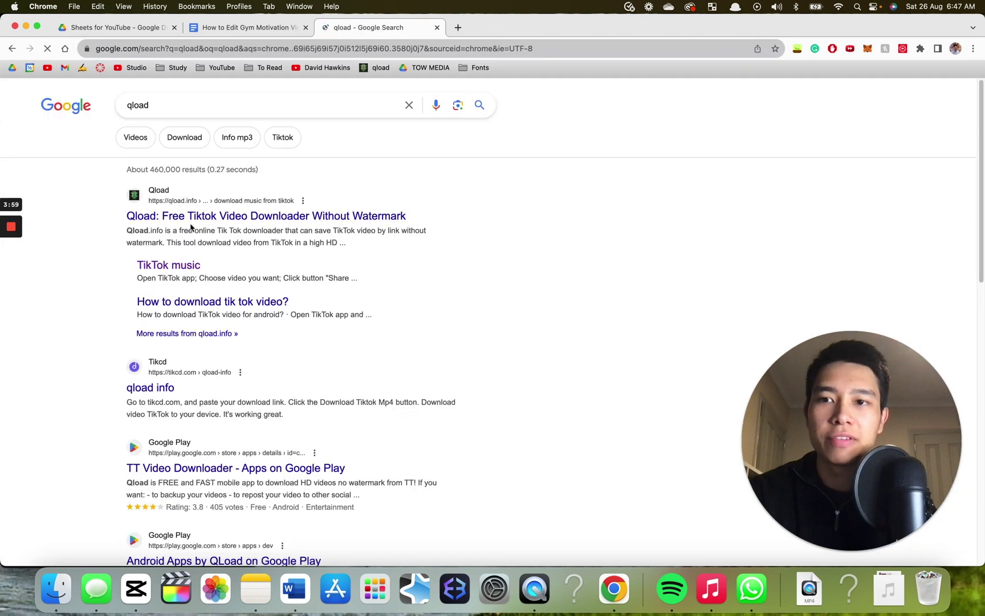
{"action": "left_click", "coordinate": [194, 217]}
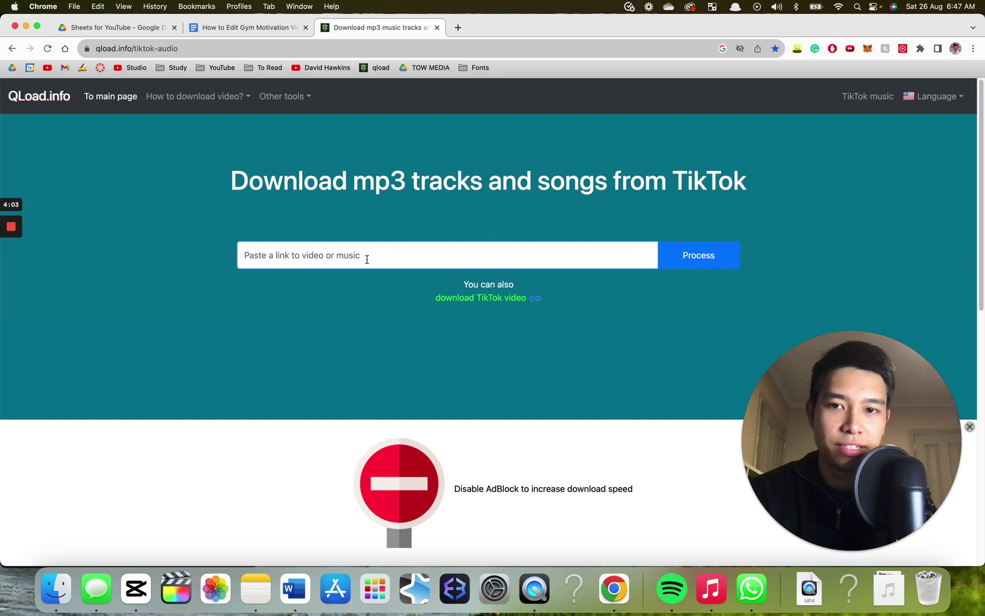
Paste the TikTok link, process it into a 515 KB mp3, and return to the guide.
{"action": "left_click", "coordinate": [367, 259]}
{"action": "type", "text": "https://vt.tiktok.com/ZSLtepDGf/"}
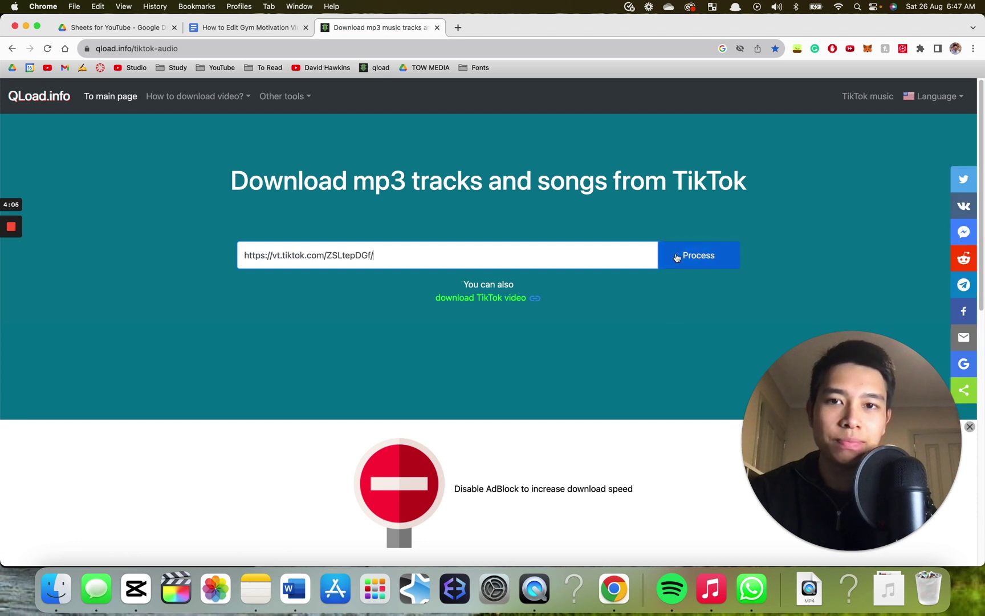
{"action": "left_click", "coordinate": [696, 257]}
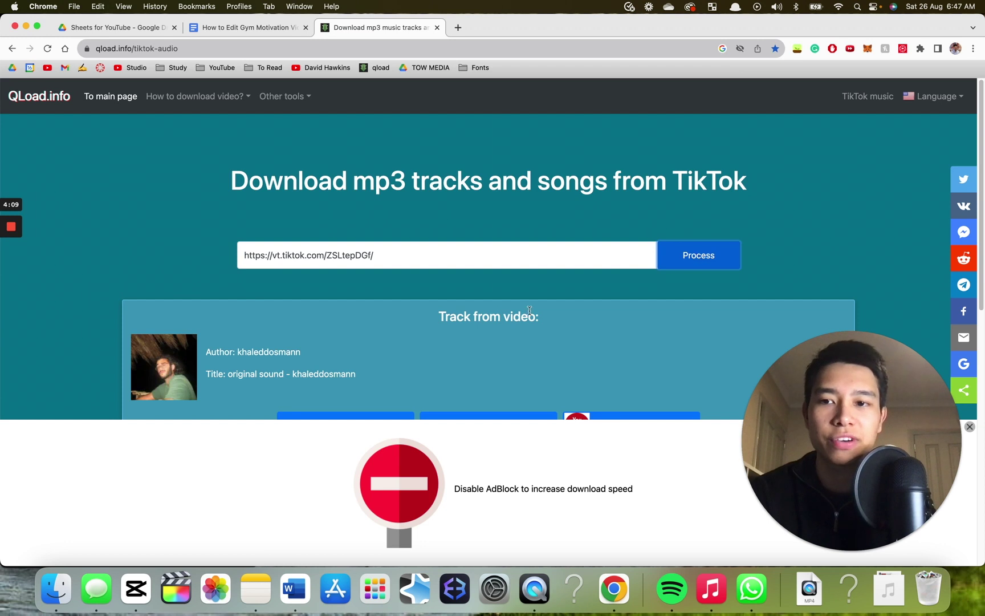
{"action": "scroll", "coordinate": [530, 311], "scroll_direction": "down", "scroll_amount": 4}
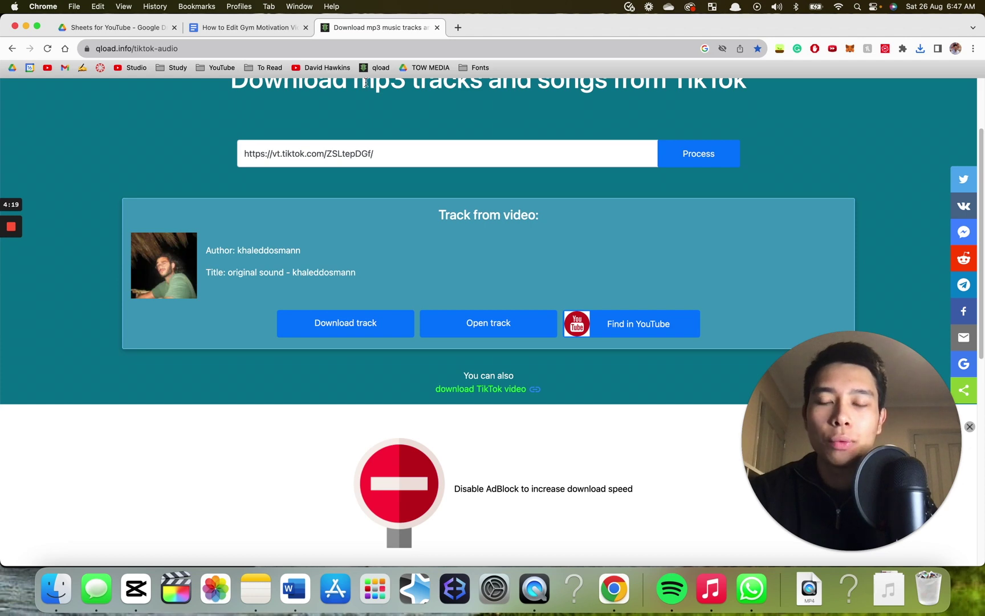
{"action": "left_click", "coordinate": [247, 28]}
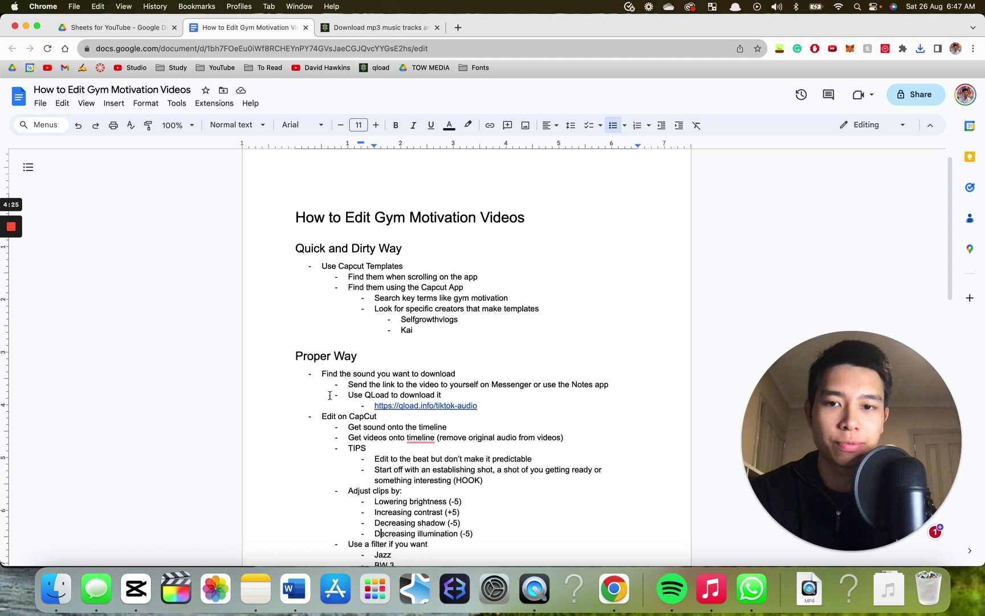
{"action": "scroll", "coordinate": [329, 395], "scroll_direction": "down", "scroll_amount": 2}
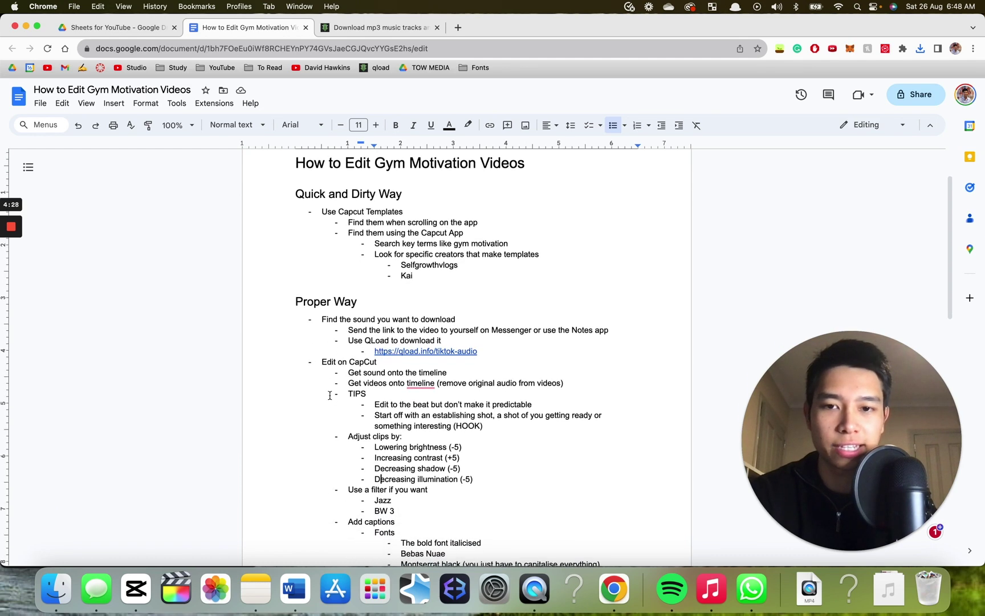
Launch CapCut, start a new project and import the downloaded sound mp3.
{"action": "left_click", "coordinate": [135, 588]}
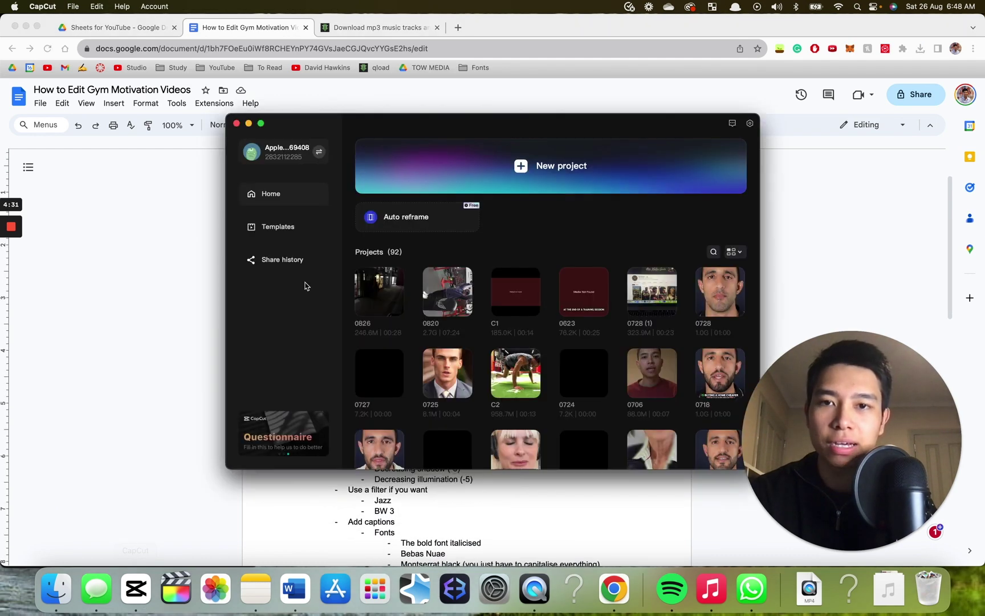
{"action": "left_click", "coordinate": [444, 180]}
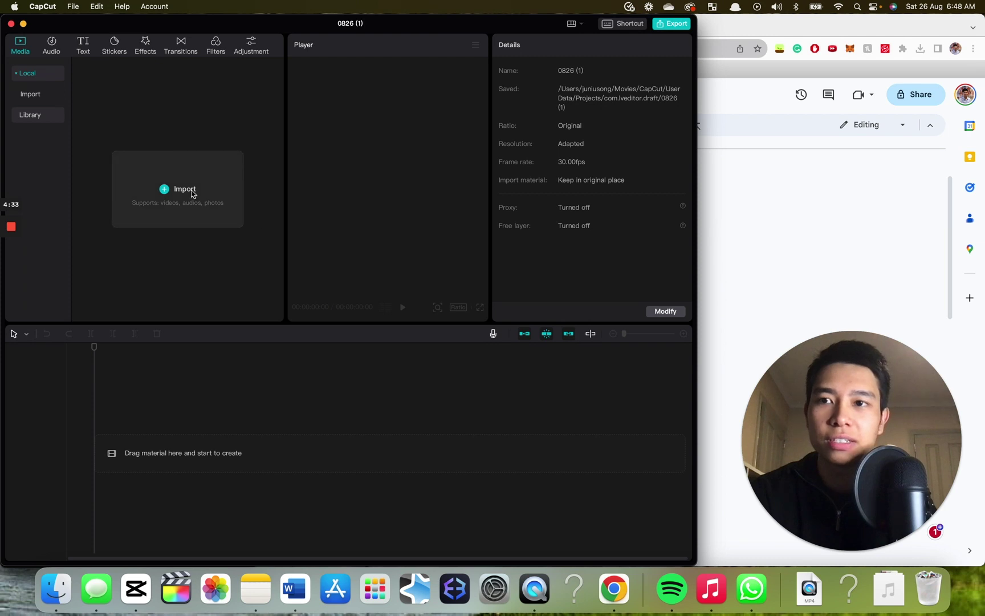
{"action": "left_click", "coordinate": [174, 187]}
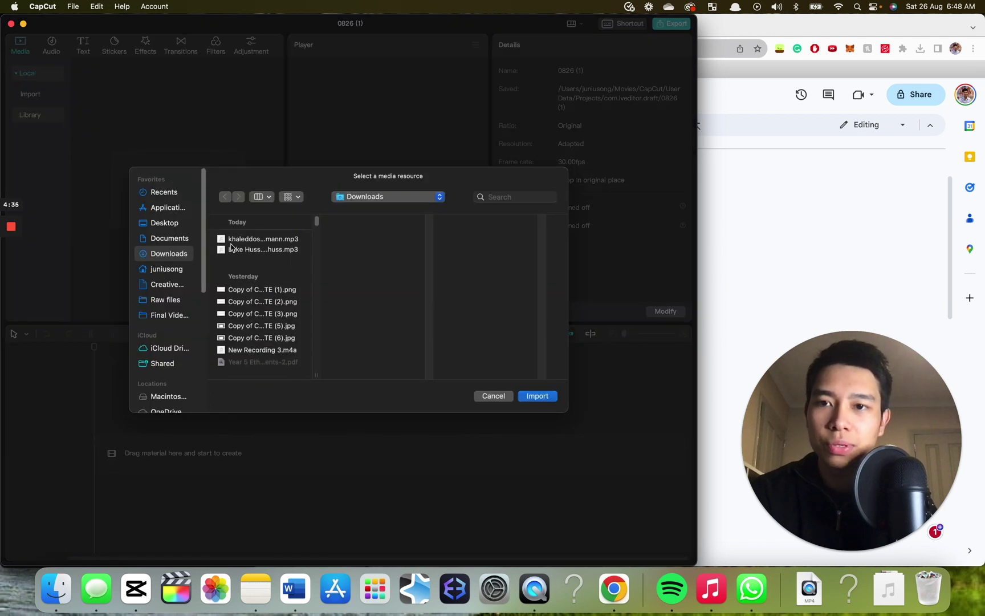
{"action": "left_click", "coordinate": [231, 239]}
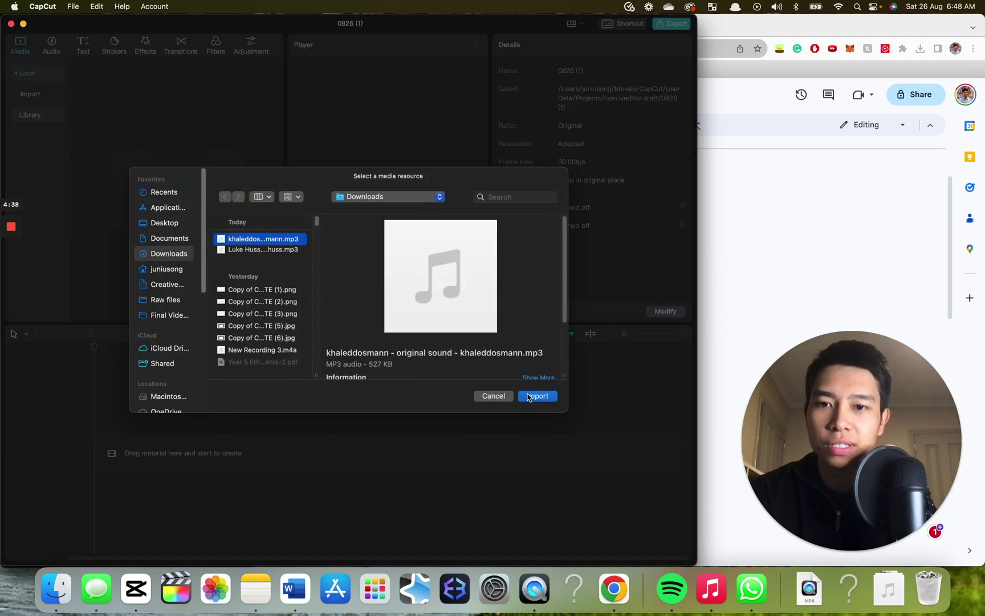
{"action": "scroll", "coordinate": [476, 337], "scroll_direction": "down", "scroll_amount": 3}
{"action": "scroll", "coordinate": [476, 336], "scroll_direction": "up", "scroll_amount": 3}
{"action": "left_click", "coordinate": [545, 399]}
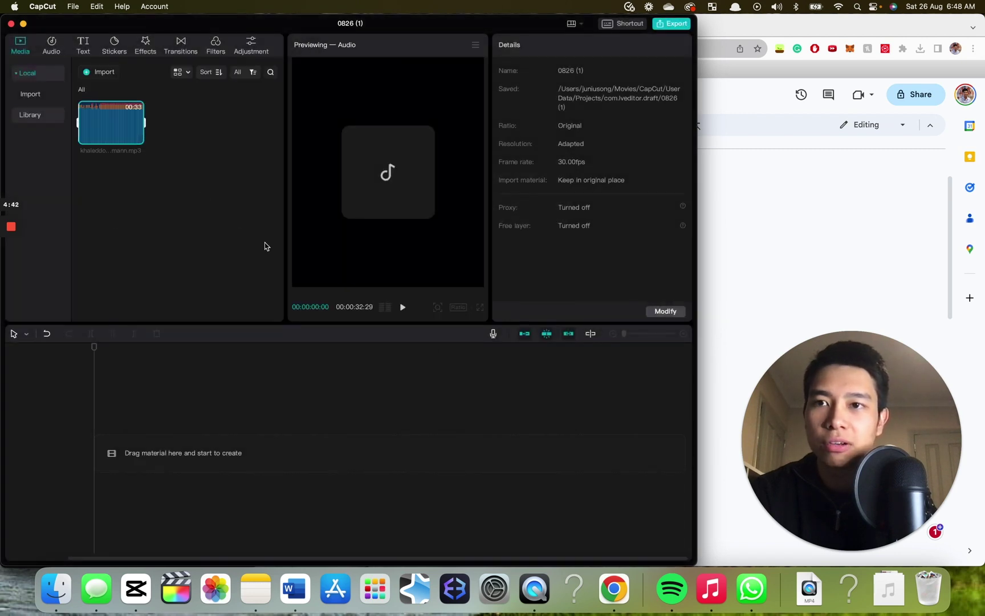
Import all 89 gym clips from the Desktop clips folder.
{"action": "left_click", "coordinate": [104, 73]}
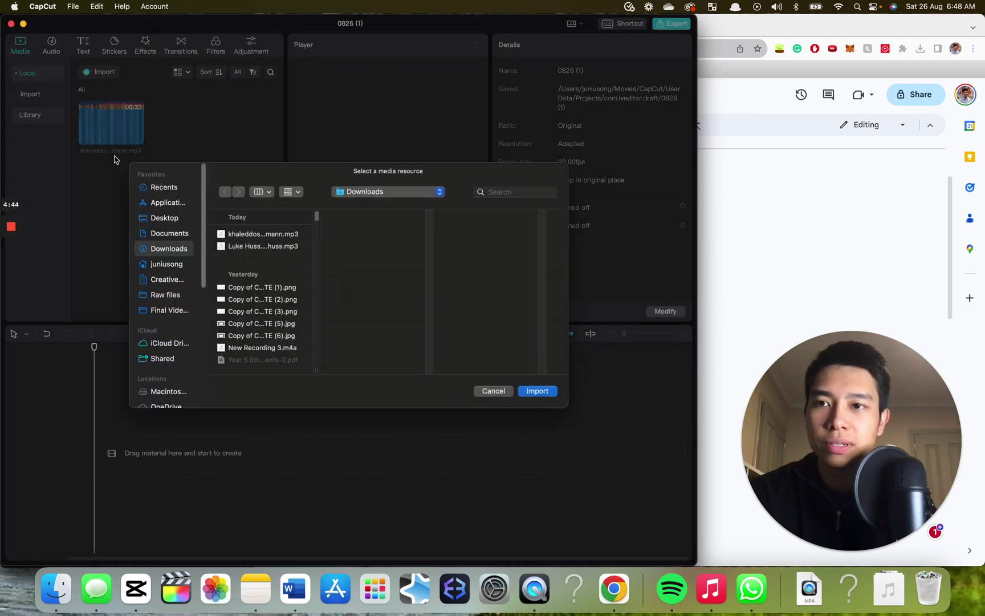
{"action": "left_click", "coordinate": [164, 227]}
{"action": "left_click", "coordinate": [252, 240]}
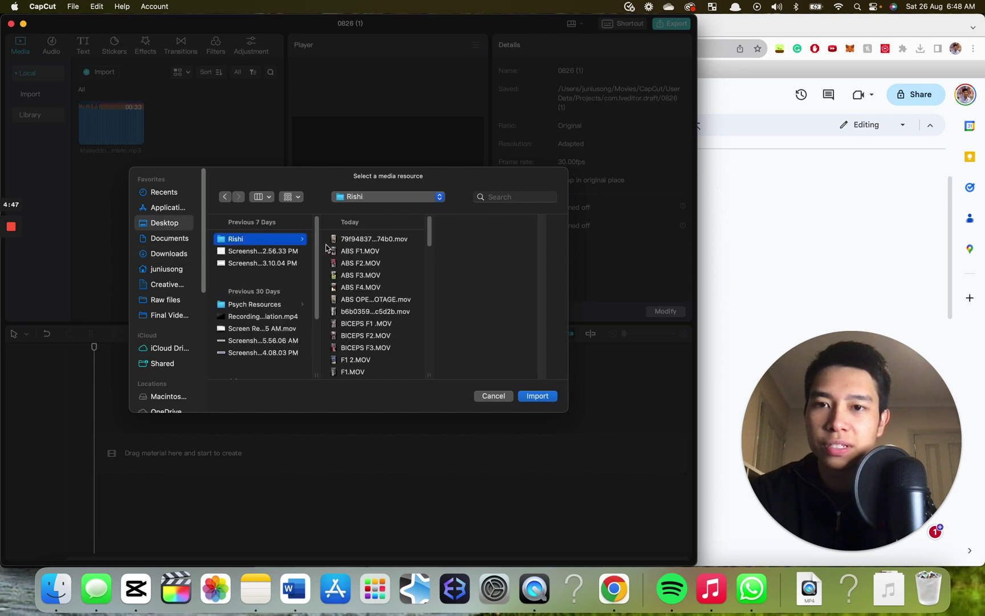
{"action": "left_click", "coordinate": [348, 240]}
{"action": "scroll", "coordinate": [352, 307], "scroll_direction": "down", "scroll_amount": 10}
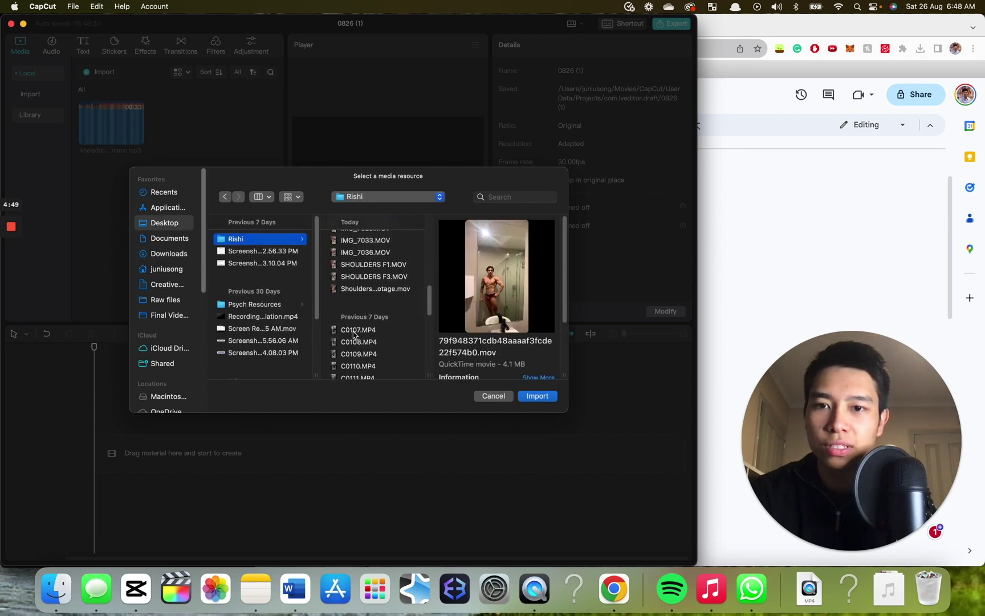
{"action": "scroll", "coordinate": [354, 334], "scroll_direction": "down", "scroll_amount": 5}
{"action": "key", "text": "super+a"}
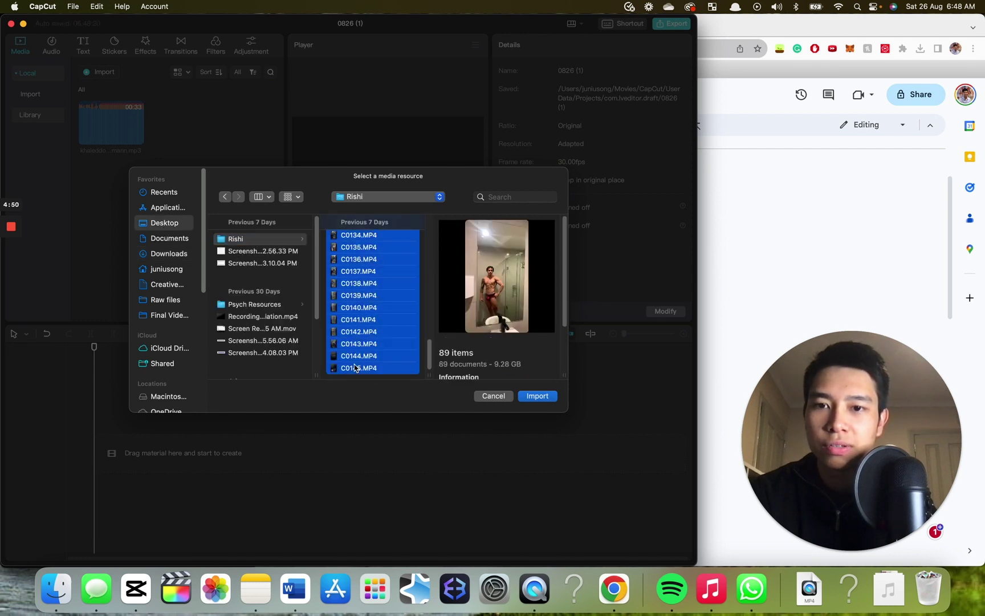
{"action": "left_click", "coordinate": [529, 396]}
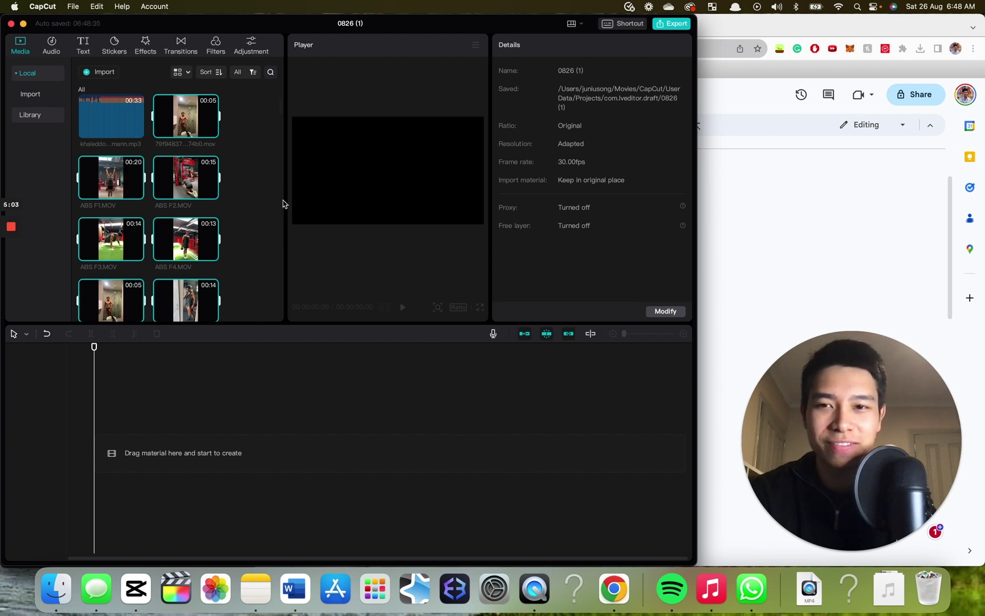
Maximise the editor, put the TikTok sound on the timeline and preview its first four seconds.
{"action": "left_click", "coordinate": [256, 165]}
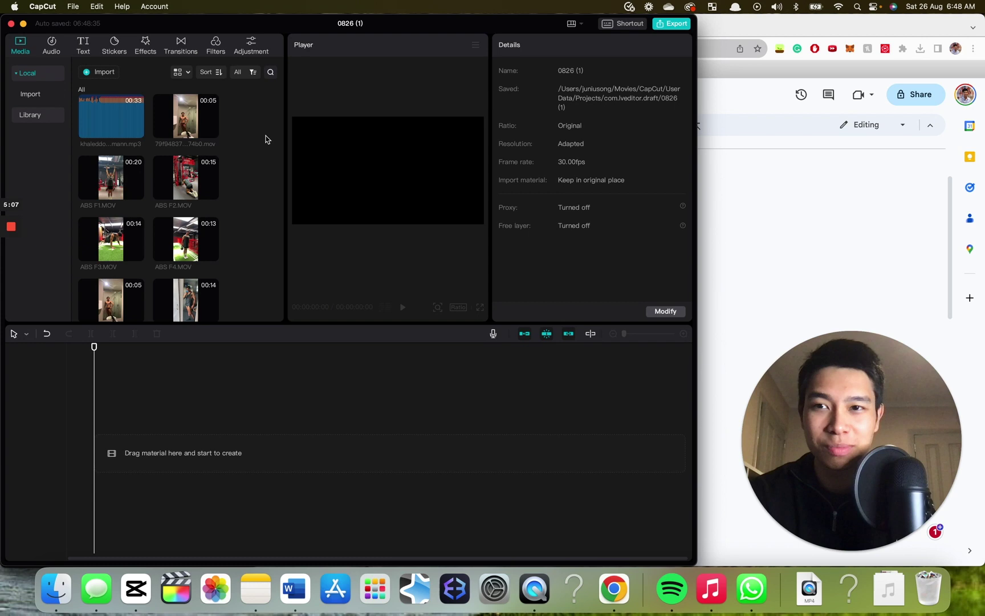
{"action": "double_click", "coordinate": [399, 29]}
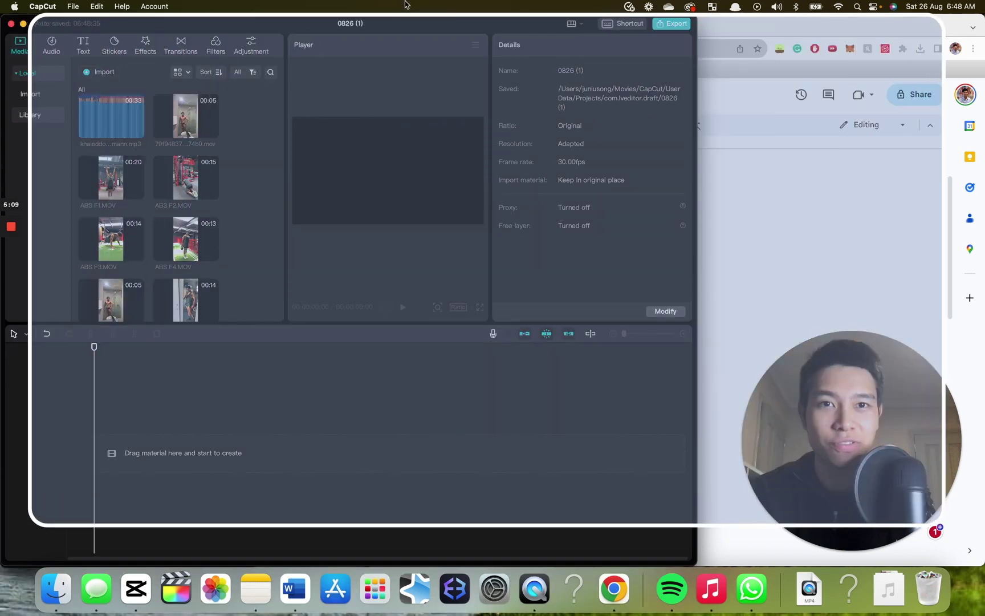
{"action": "scroll", "coordinate": [205, 208], "scroll_direction": "down", "scroll_amount": 1}
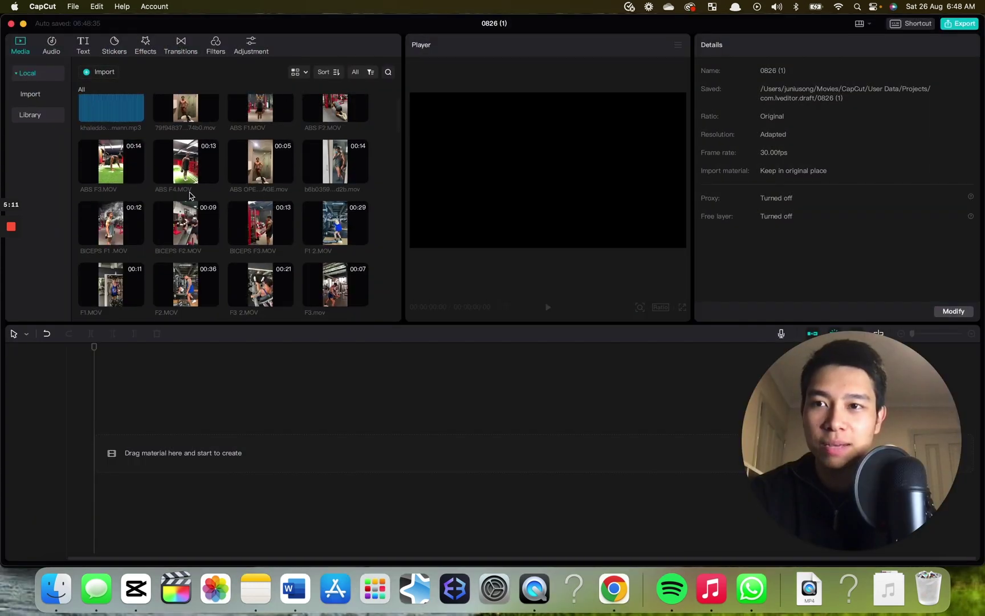
{"action": "scroll", "coordinate": [210, 228], "scroll_direction": "up", "scroll_amount": 2}
{"action": "left_click_drag", "start_coordinate": [168, 432], "coordinate": [140, 459]}
{"action": "key", "text": "space"}
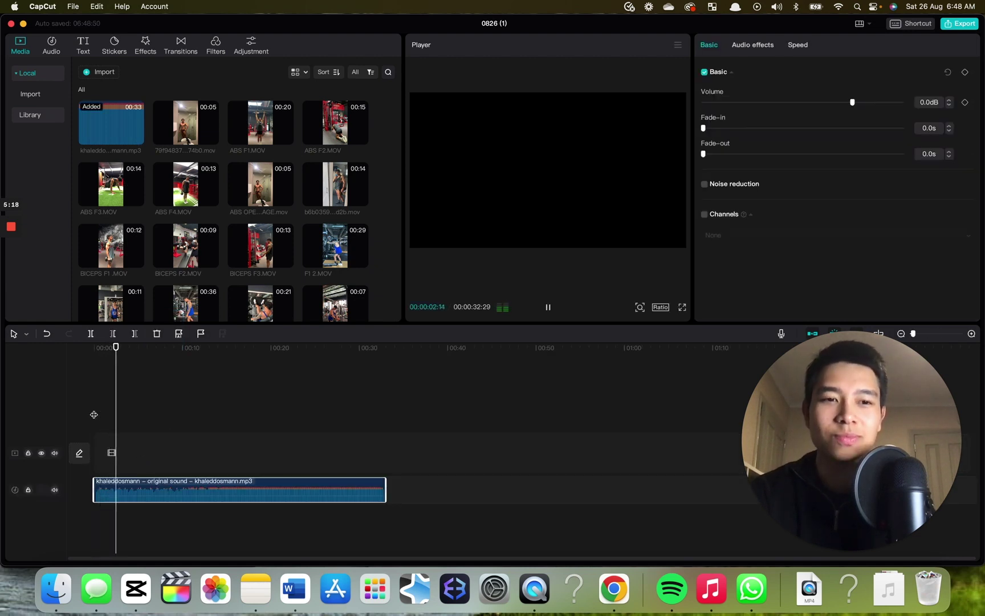
{"action": "key", "text": "space"}
Scroll the media library down to clips C0132–C0145 and preview C0145.
{"action": "scroll", "coordinate": [221, 224], "scroll_direction": "down", "scroll_amount": 10}
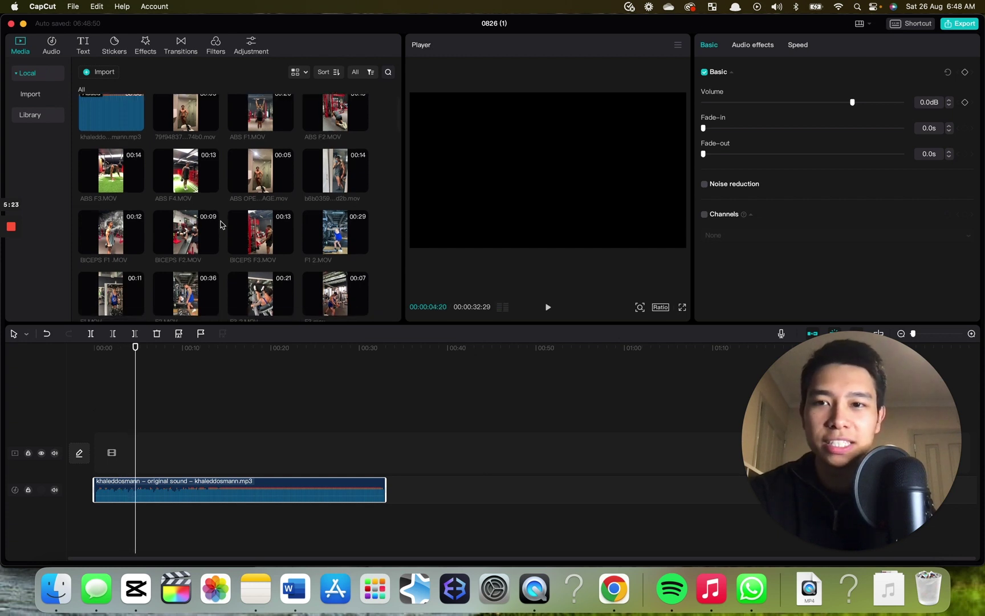
{"action": "scroll", "coordinate": [222, 224], "scroll_direction": "down", "scroll_amount": 10}
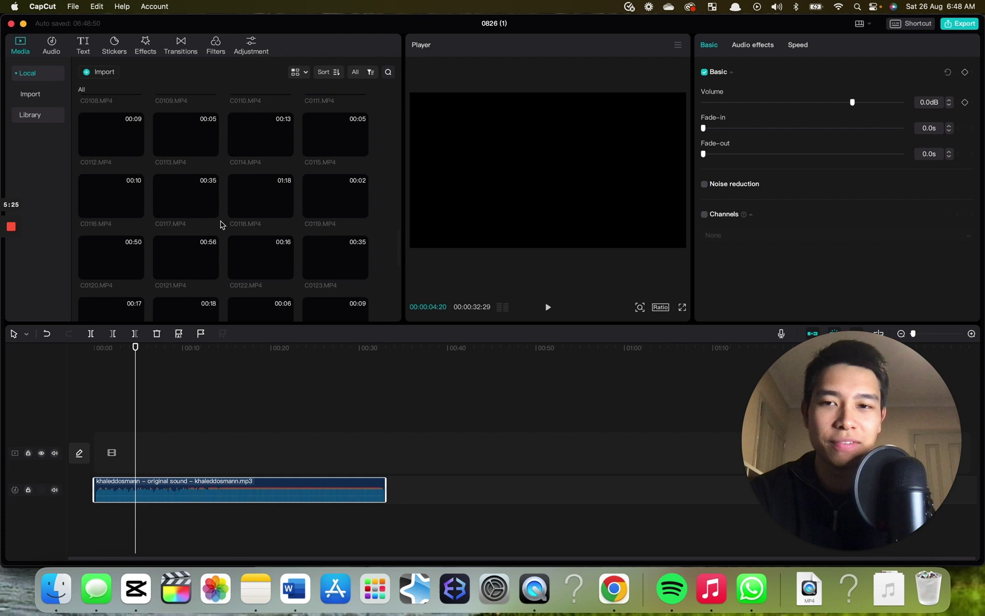
{"action": "scroll", "coordinate": [221, 224], "scroll_direction": "up", "scroll_amount": 20}
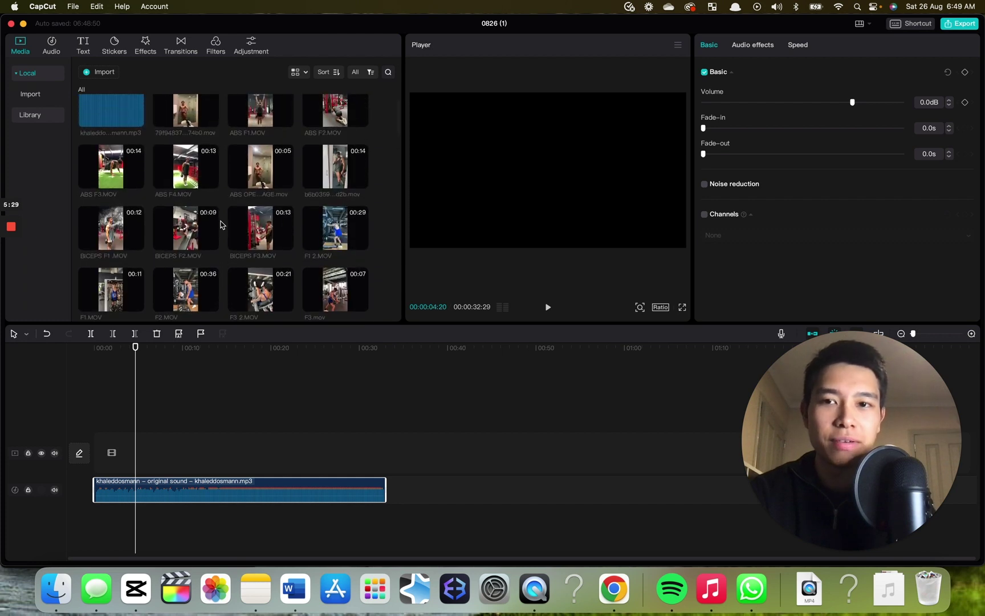
{"action": "scroll", "coordinate": [221, 225], "scroll_direction": "up", "scroll_amount": 1}
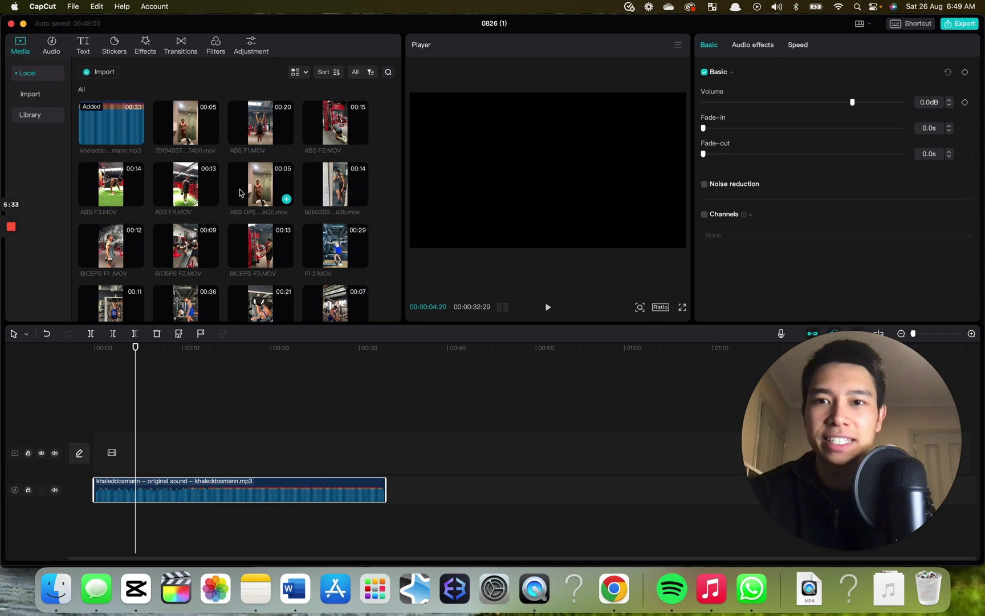
{"action": "scroll", "coordinate": [285, 152], "scroll_direction": "down", "scroll_amount": 5}
{"action": "scroll", "coordinate": [285, 155], "scroll_direction": "down", "scroll_amount": 6}
{"action": "scroll", "coordinate": [304, 174], "scroll_direction": "down", "scroll_amount": 15}
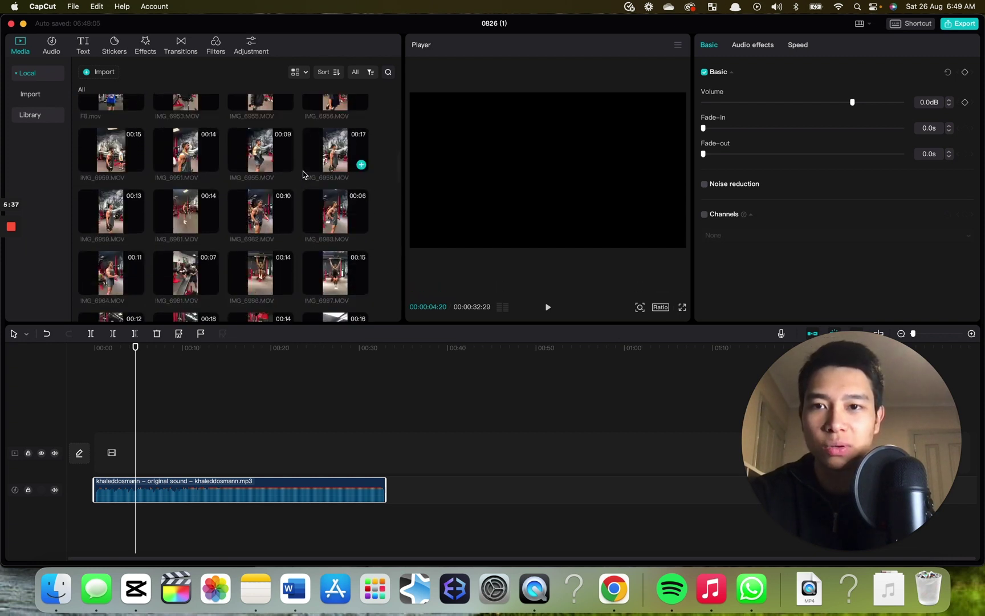
{"action": "scroll", "coordinate": [303, 173], "scroll_direction": "down", "scroll_amount": 2}
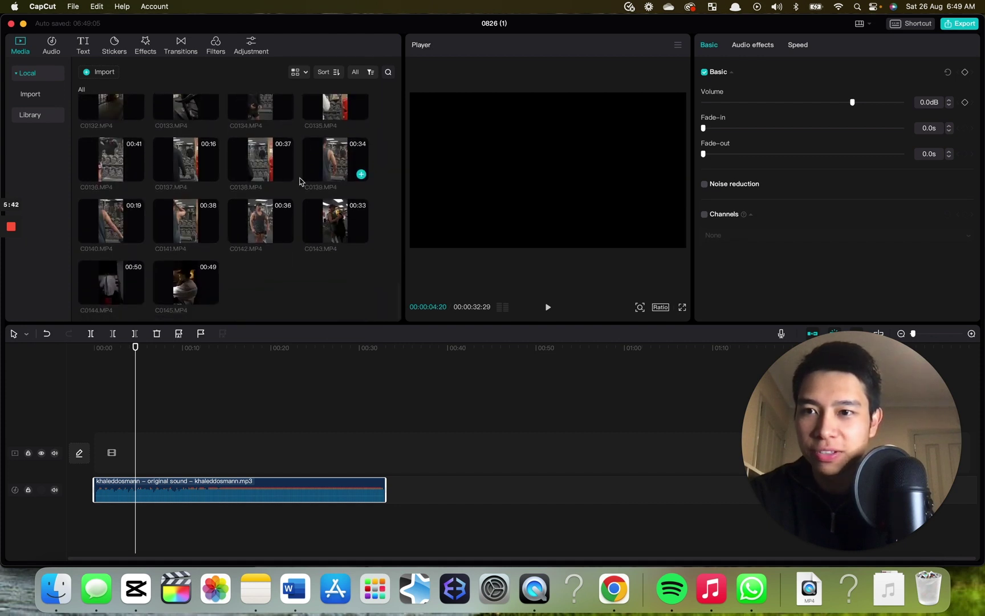
{"action": "left_click", "coordinate": [158, 297]}
Place C0145 at the timeline start and trim it after the 0:19 point.
{"action": "left_click_drag", "start_coordinate": [158, 296], "coordinate": [171, 451]}
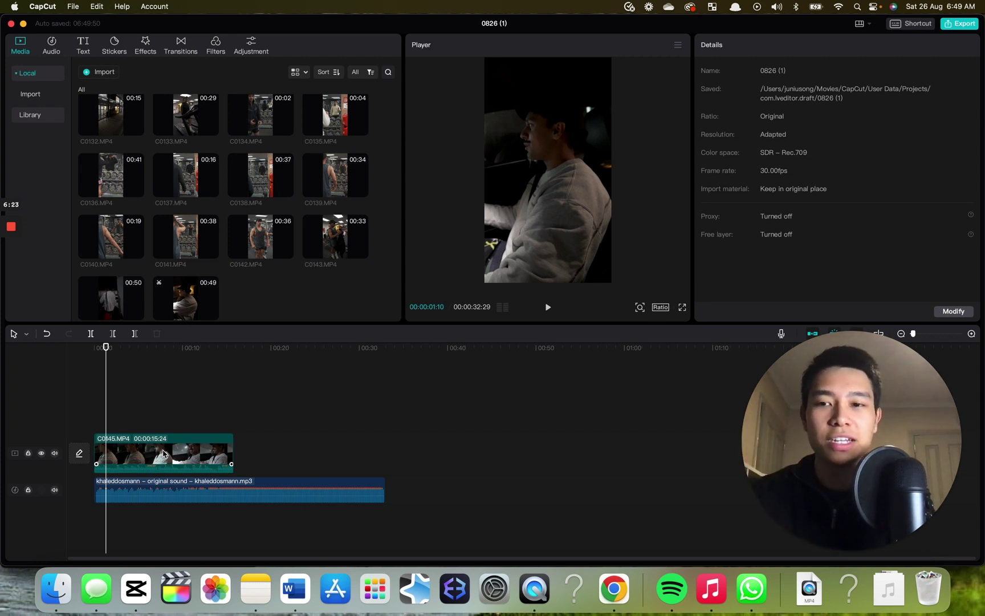
{"action": "left_click", "coordinate": [95, 428]}
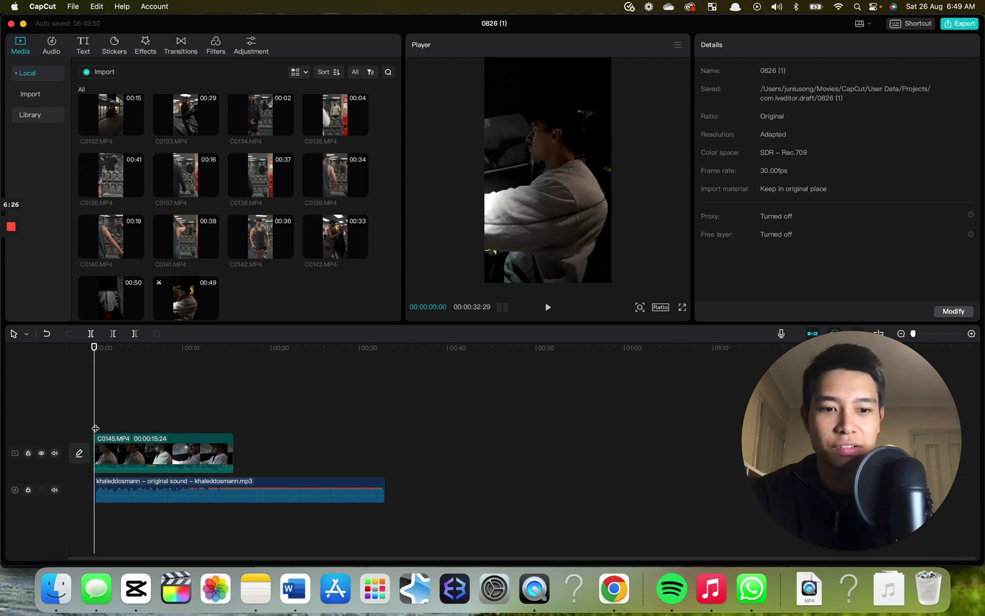
{"action": "key", "text": "super+equal"}
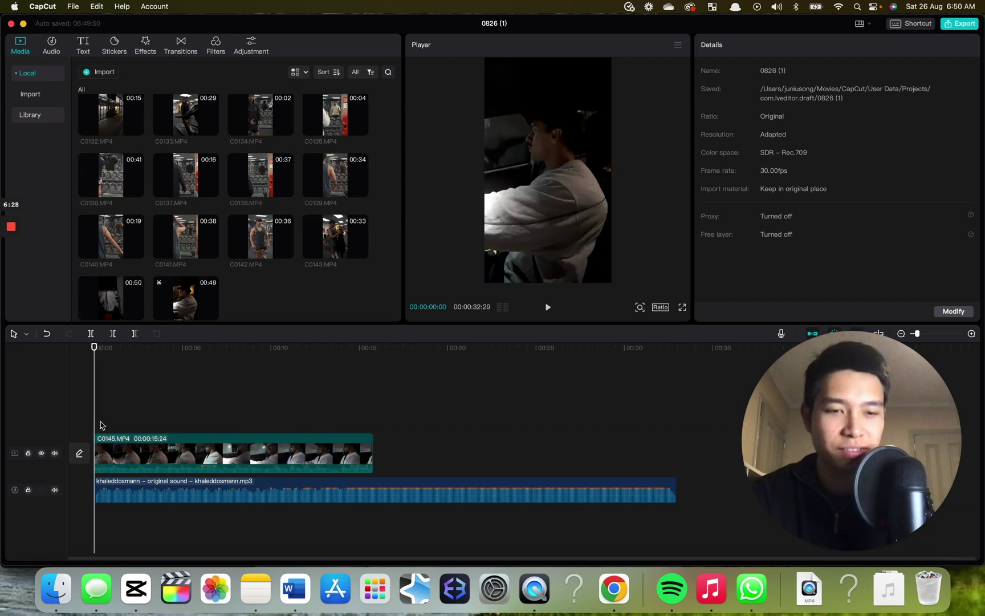
{"action": "left_click", "coordinate": [105, 451]}
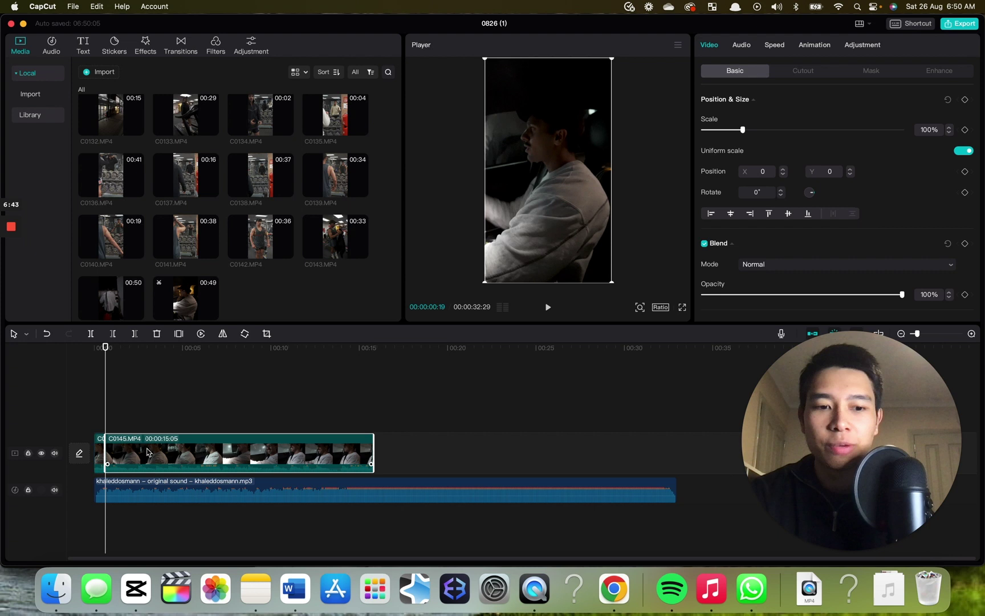
{"action": "key", "text": "w"}
{"action": "left_click", "coordinate": [94, 422]}
{"action": "key", "text": "space"}
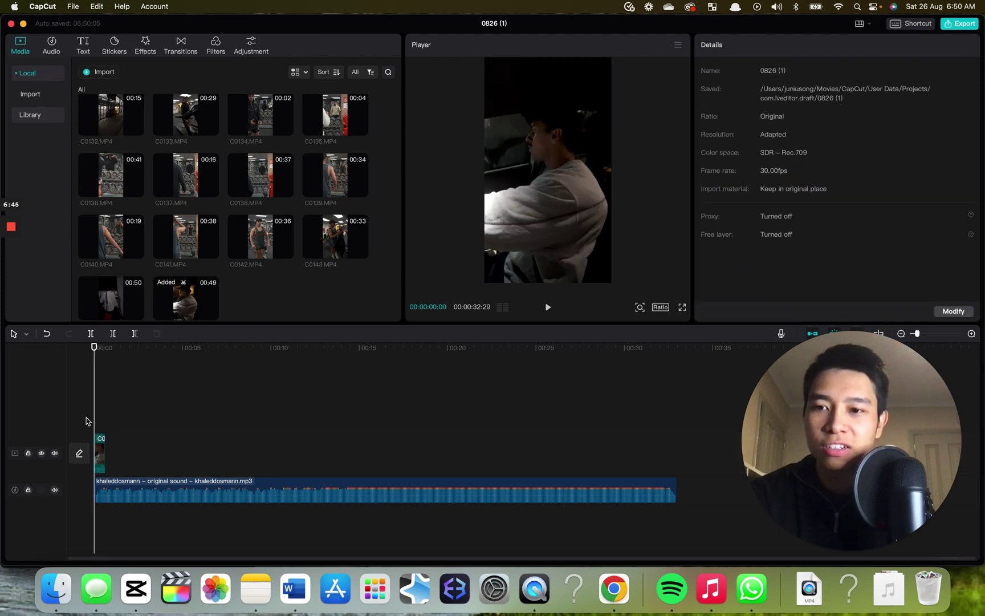
{"action": "scroll", "coordinate": [231, 191], "scroll_direction": "down", "scroll_amount": 1}
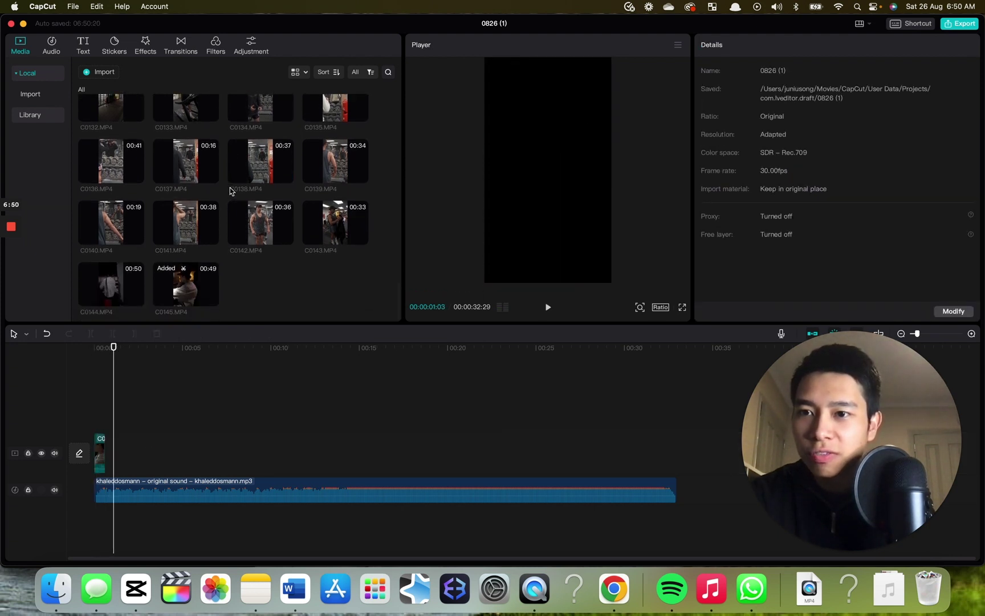
{"action": "scroll", "coordinate": [151, 265], "scroll_direction": "up", "scroll_amount": 1}
{"action": "scroll", "coordinate": [150, 264], "scroll_direction": "up", "scroll_amount": 5}
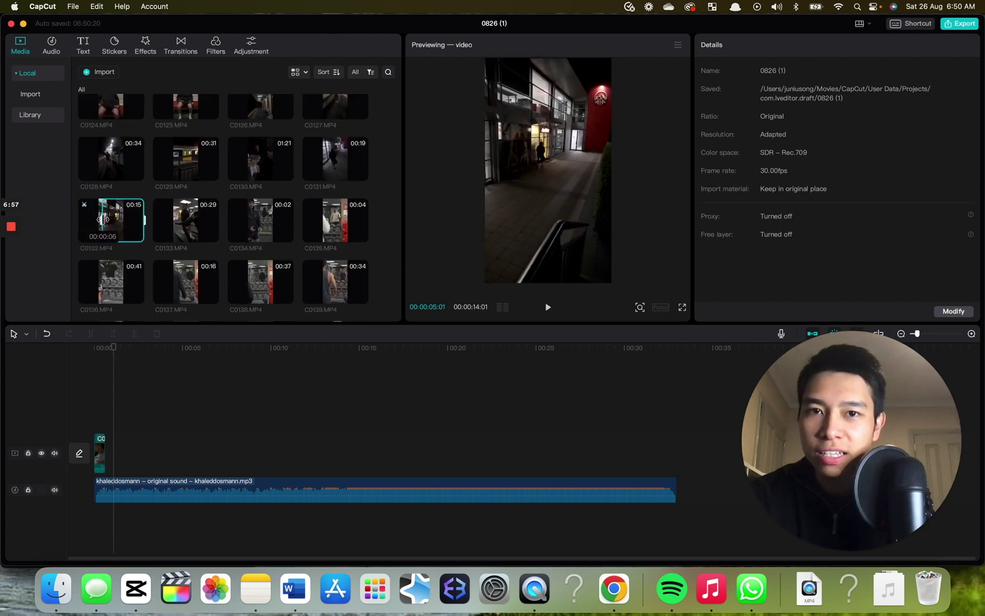
Add C0132 after C0145, split it at the playhead and delete the excess, then preview C0138.
{"action": "left_click_drag", "start_coordinate": [118, 220], "coordinate": [108, 424]}
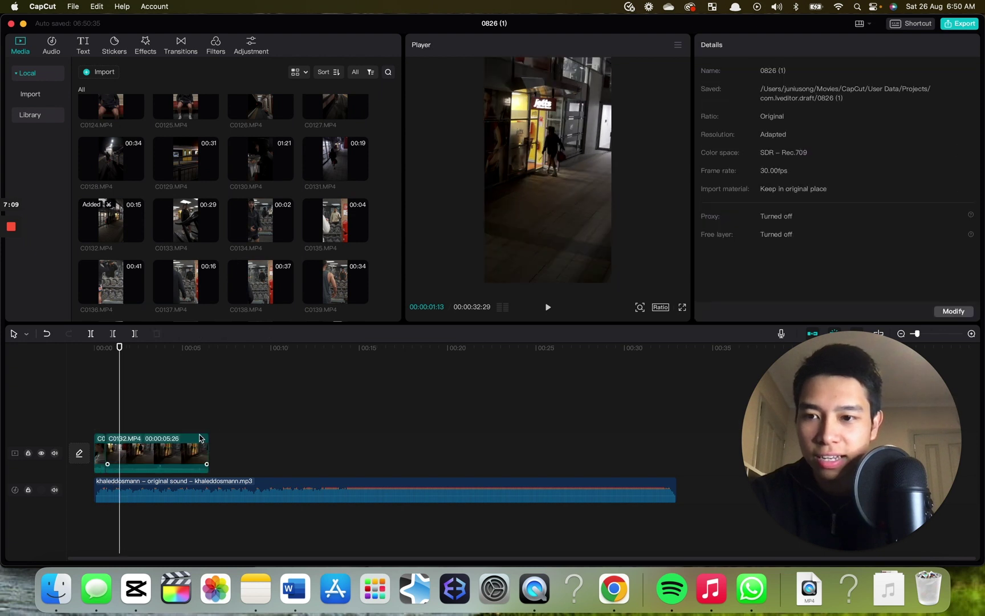
{"action": "scroll", "coordinate": [199, 438], "scroll_direction": "up", "scroll_amount": 2}
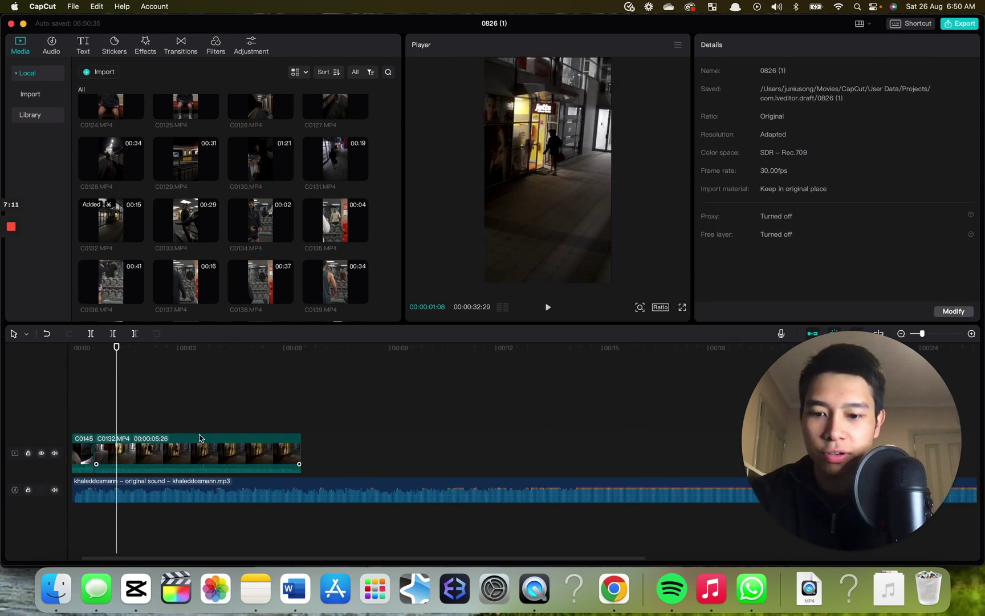
{"action": "scroll", "coordinate": [199, 438], "scroll_direction": "up", "scroll_amount": 4}
{"action": "key", "text": "Left"}
{"action": "key", "text": "Left"}
{"action": "key", "text": "Left"}
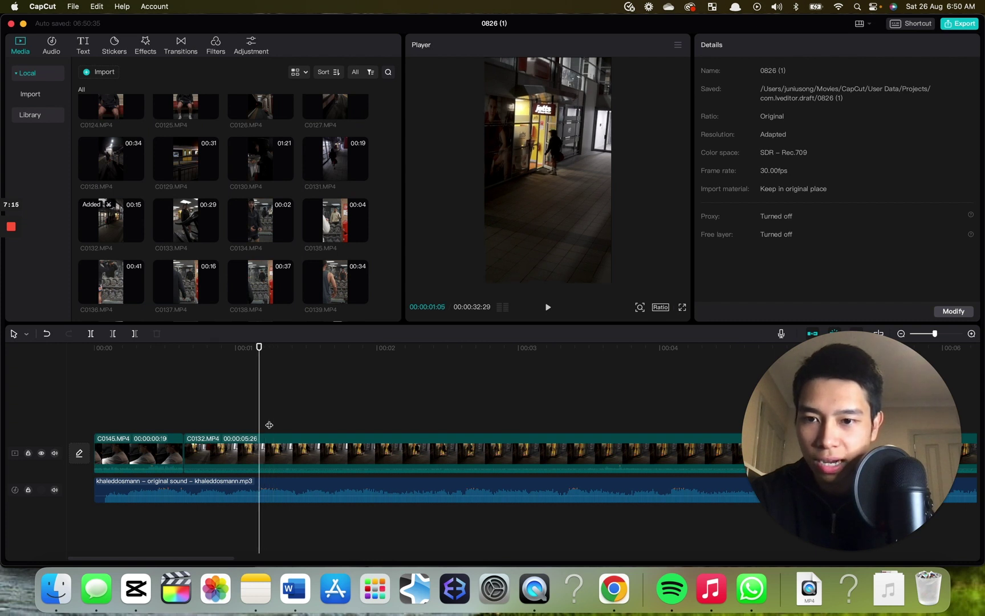
{"action": "left_click", "coordinate": [283, 444]}
{"action": "key", "text": "super+b"}
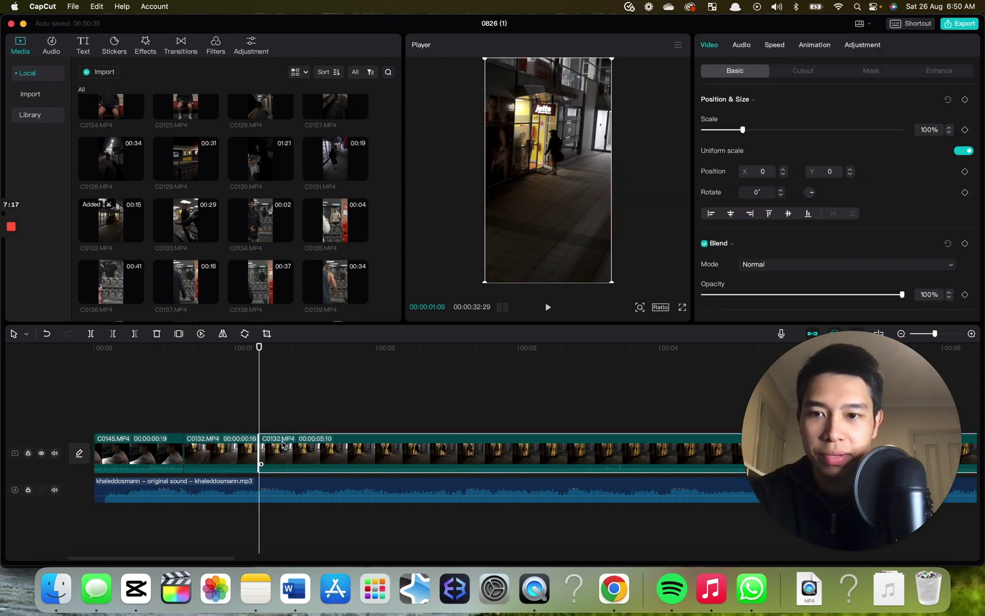
{"action": "key", "text": "BackSpace"}
{"action": "left_click", "coordinate": [127, 403]}
{"action": "key", "text": "space"}
{"action": "key", "text": "space"}
{"action": "scroll", "coordinate": [273, 240], "scroll_direction": "down", "scroll_amount": 3}
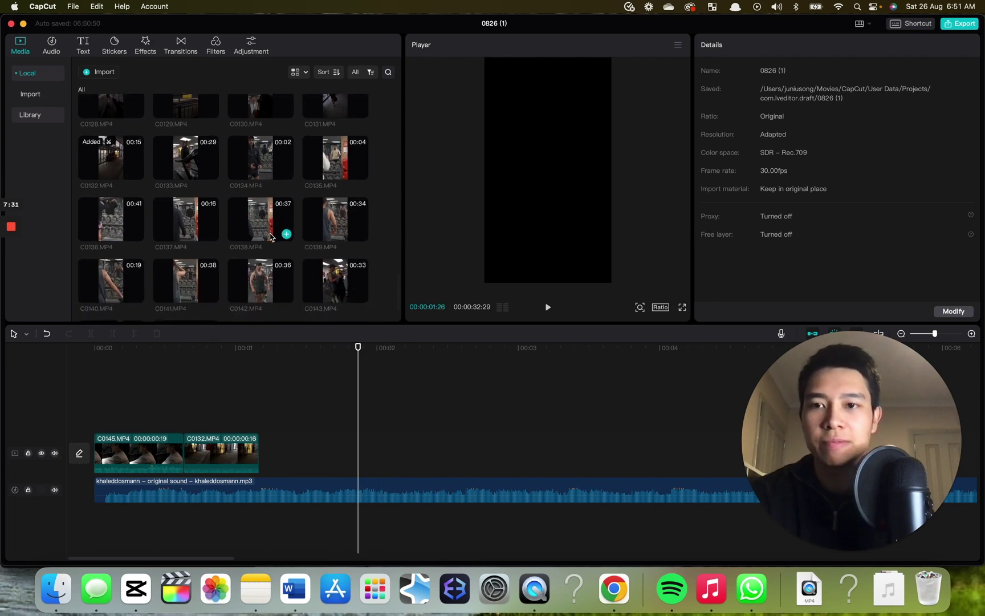
{"action": "left_click", "coordinate": [271, 236]}
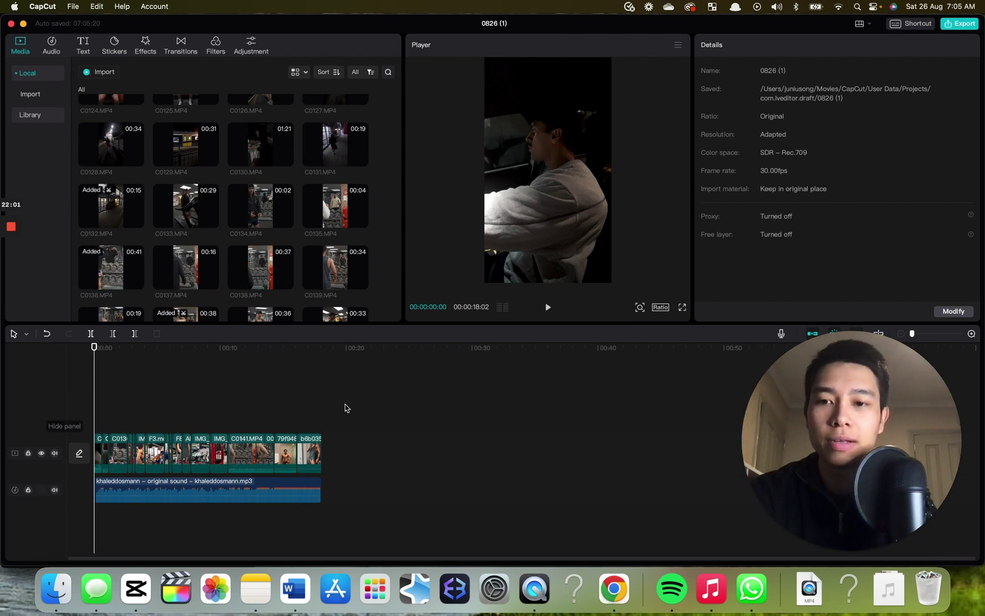
Keyframe the bathroom-mirror clip's Scale from 132% at its start to 156% near its end.
{"action": "left_click", "coordinate": [276, 415]}
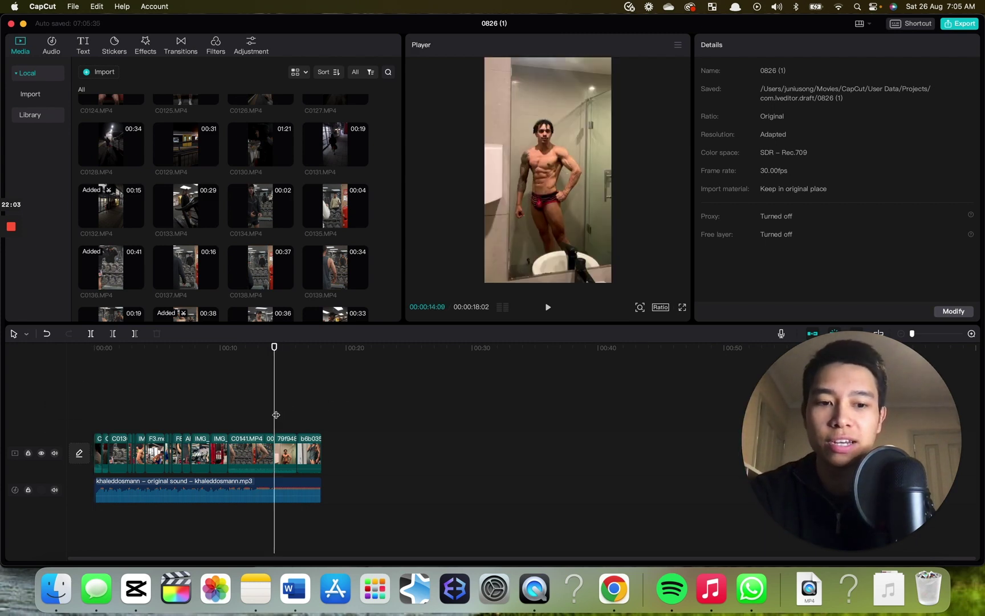
{"action": "scroll", "coordinate": [276, 415], "scroll_direction": "up", "scroll_amount": 10}
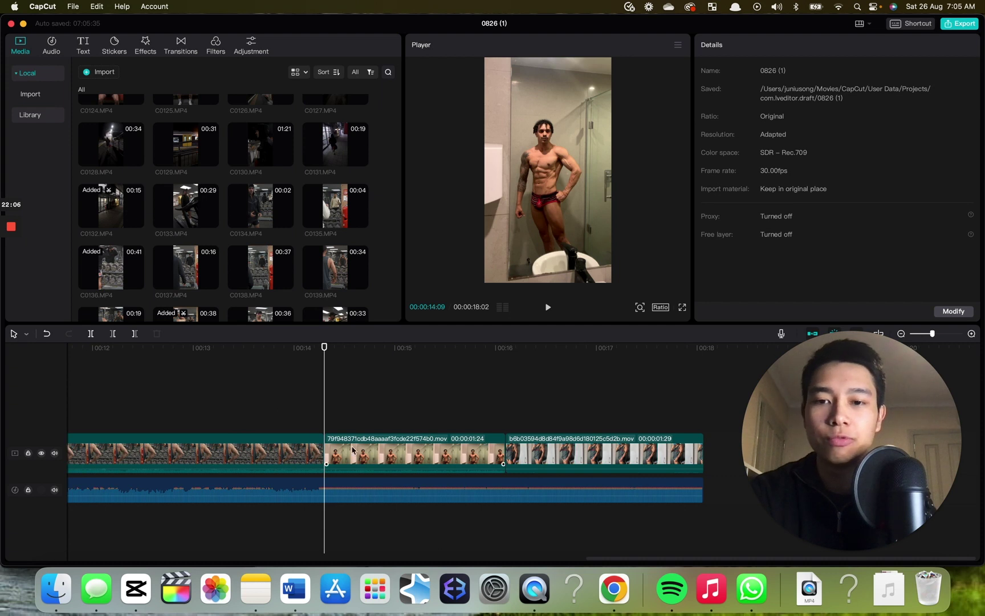
{"action": "left_click", "coordinate": [341, 453]}
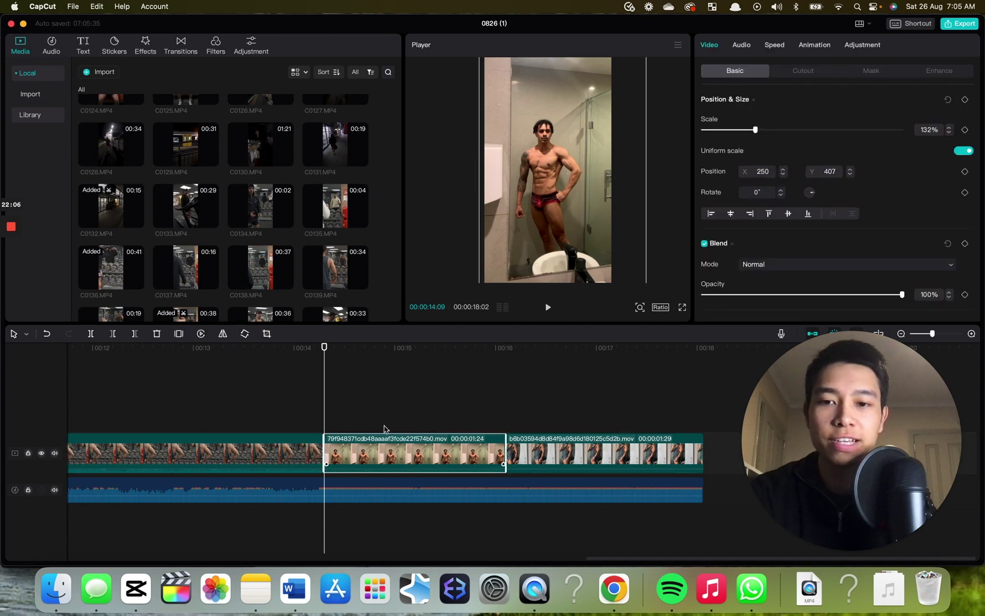
{"action": "left_click", "coordinate": [965, 130]}
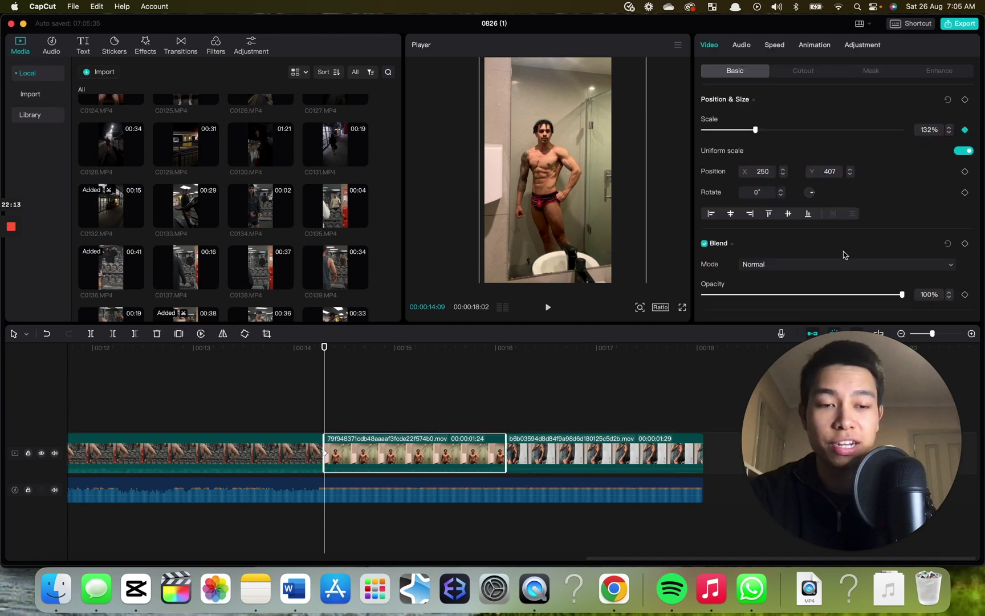
{"action": "key", "text": "Down"}
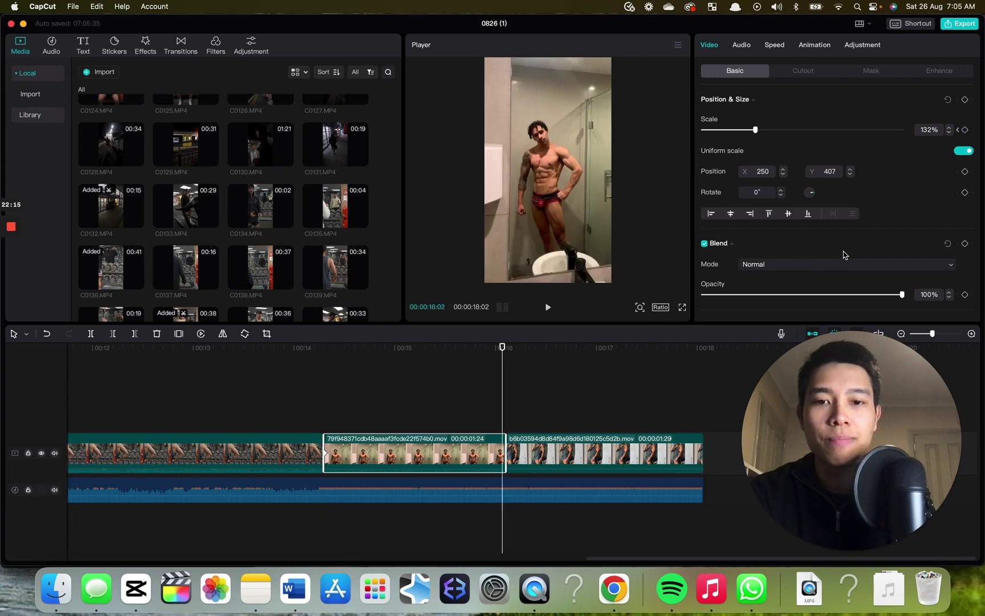
{"action": "left_click_drag", "start_coordinate": [756, 130], "coordinate": [765, 133]}
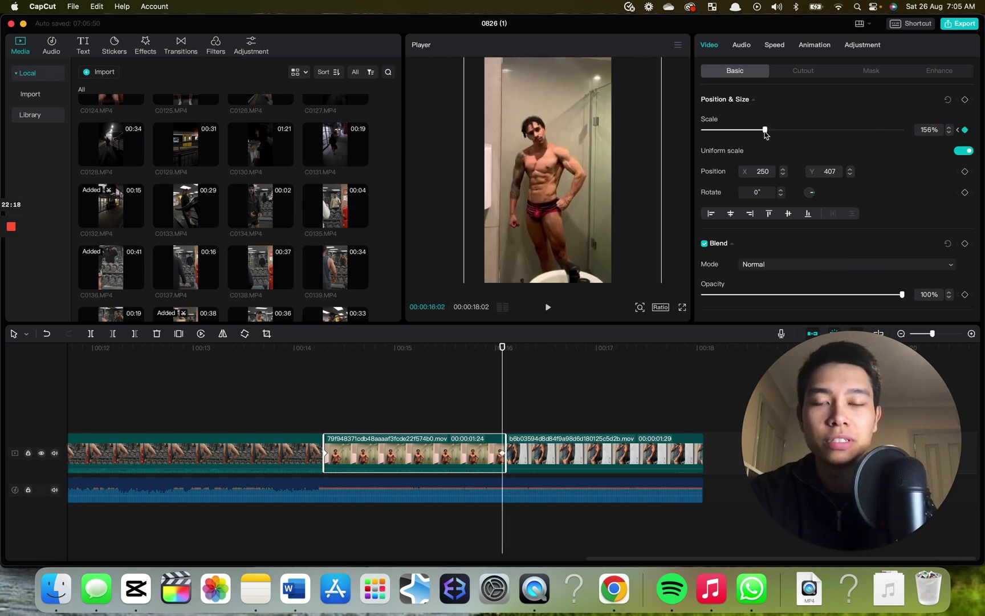
{"action": "left_click", "coordinate": [311, 416]}
{"action": "key", "text": "space"}
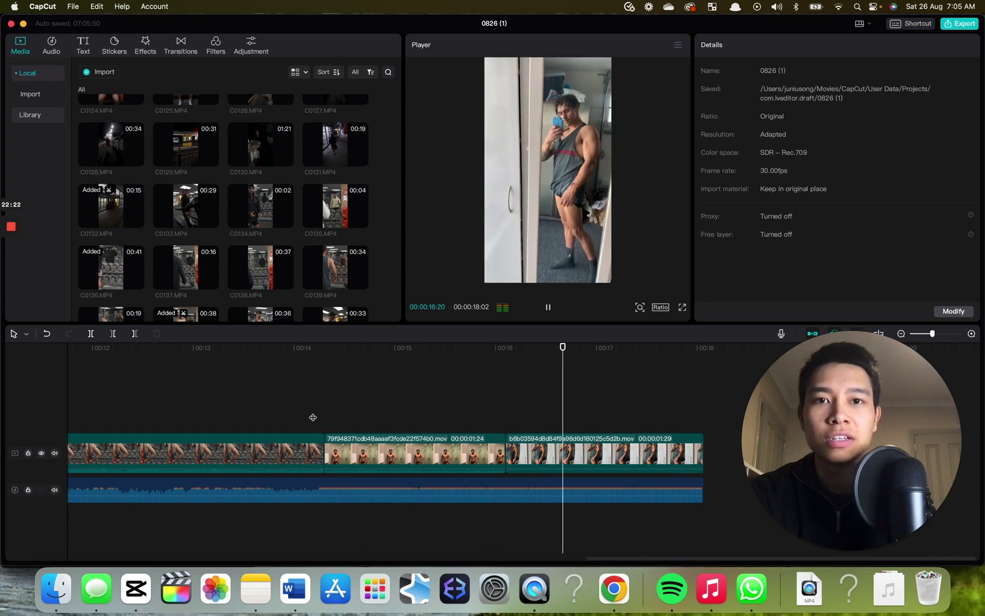
{"action": "key", "text": "super+minus"}
{"action": "key", "text": "super+minus"}
{"action": "left_click", "coordinate": [400, 414]}
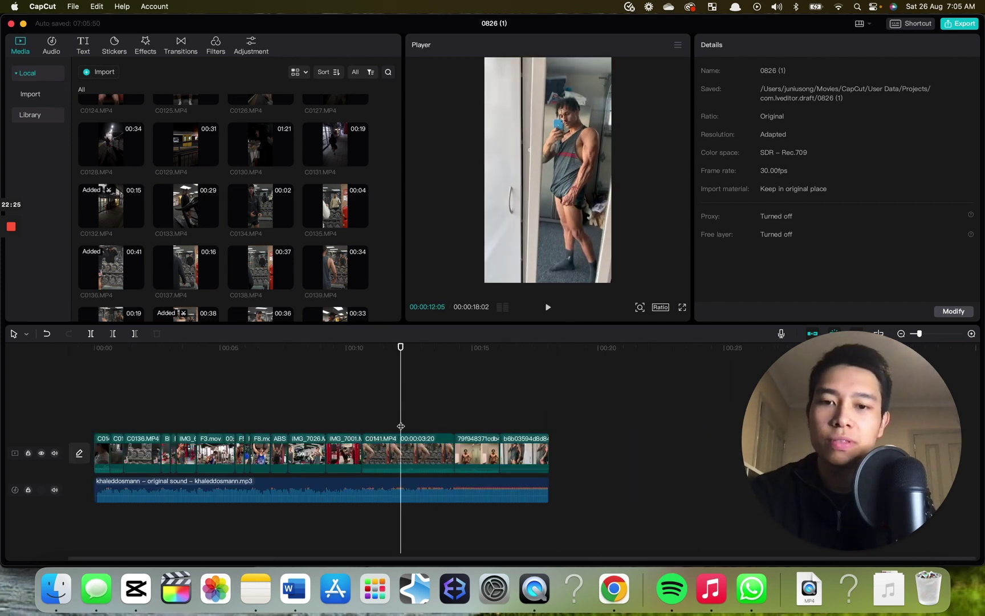
{"action": "left_click", "coordinate": [387, 467]}
{"action": "left_click", "coordinate": [473, 469]}
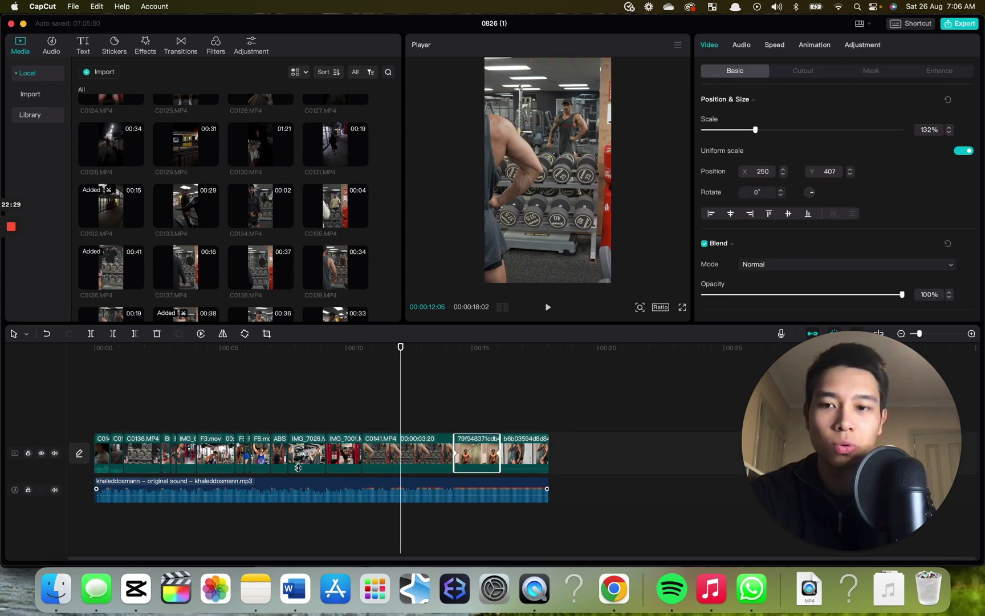
{"action": "left_click", "coordinate": [100, 468]}
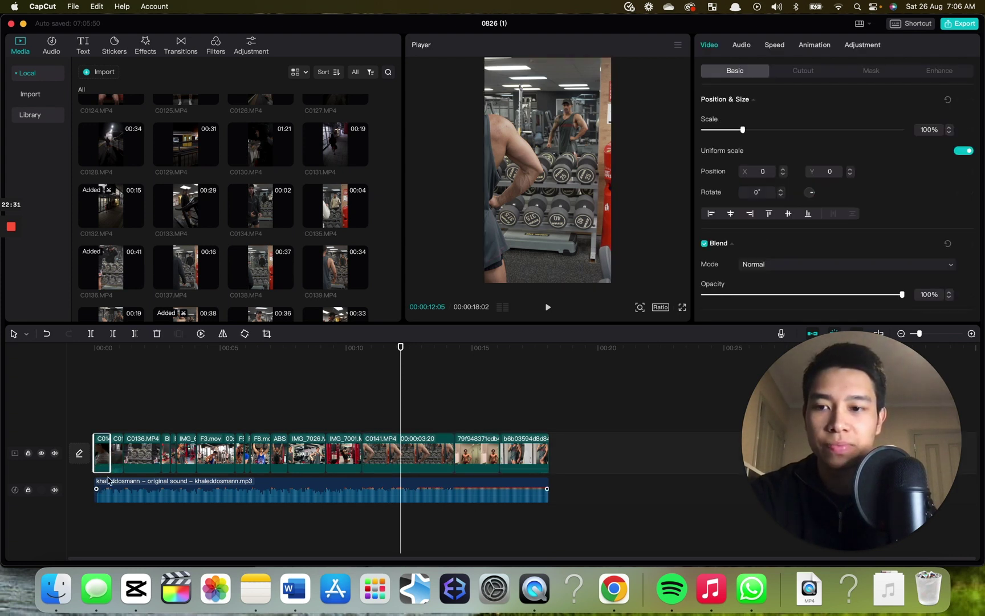
{"action": "left_click", "coordinate": [229, 402]}
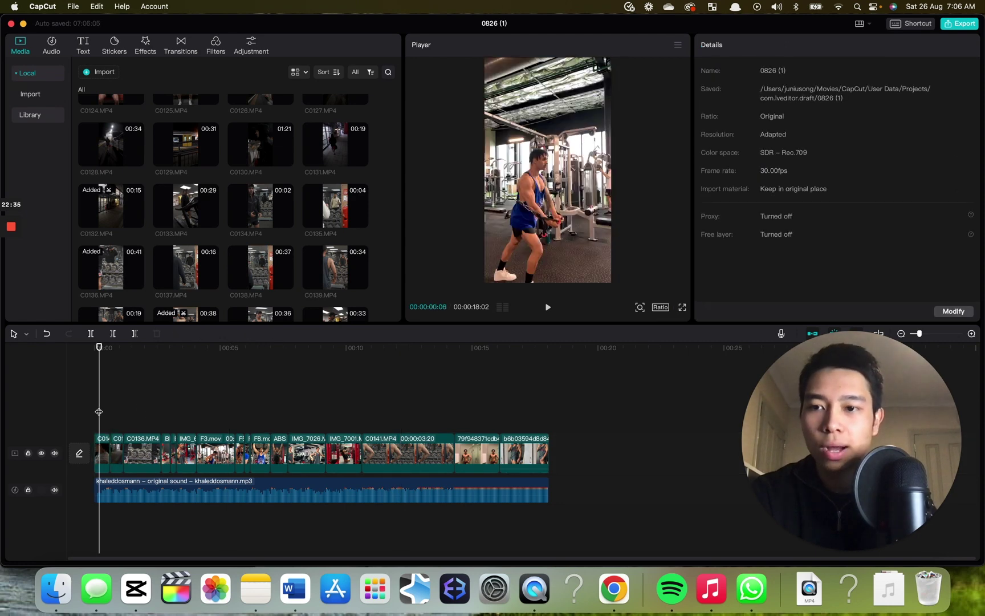
{"action": "left_click", "coordinate": [97, 411]}
{"action": "left_click", "coordinate": [93, 411]}
{"action": "left_click", "coordinate": [681, 308]}
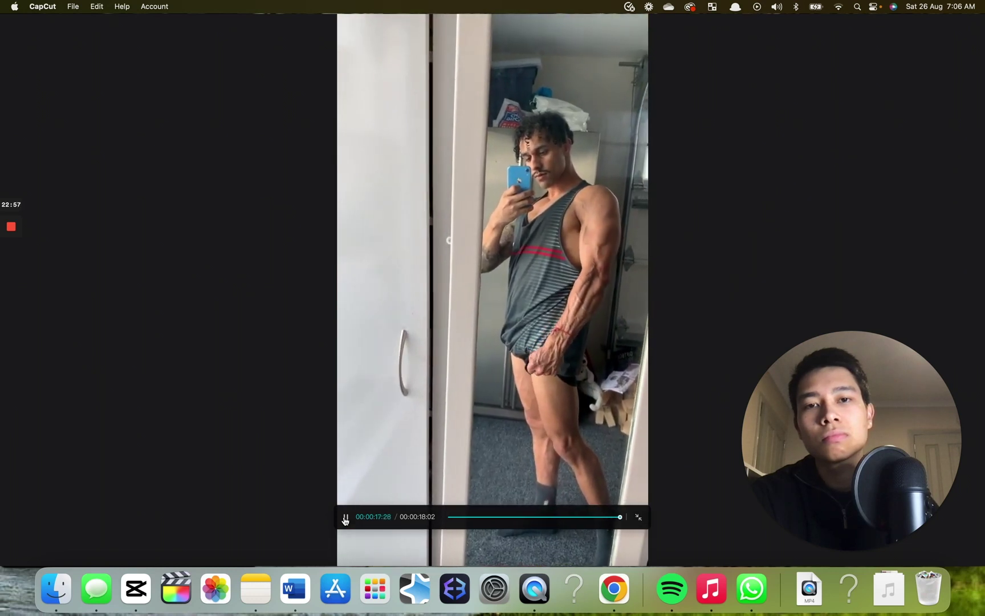
{"action": "key", "text": "Escape"}
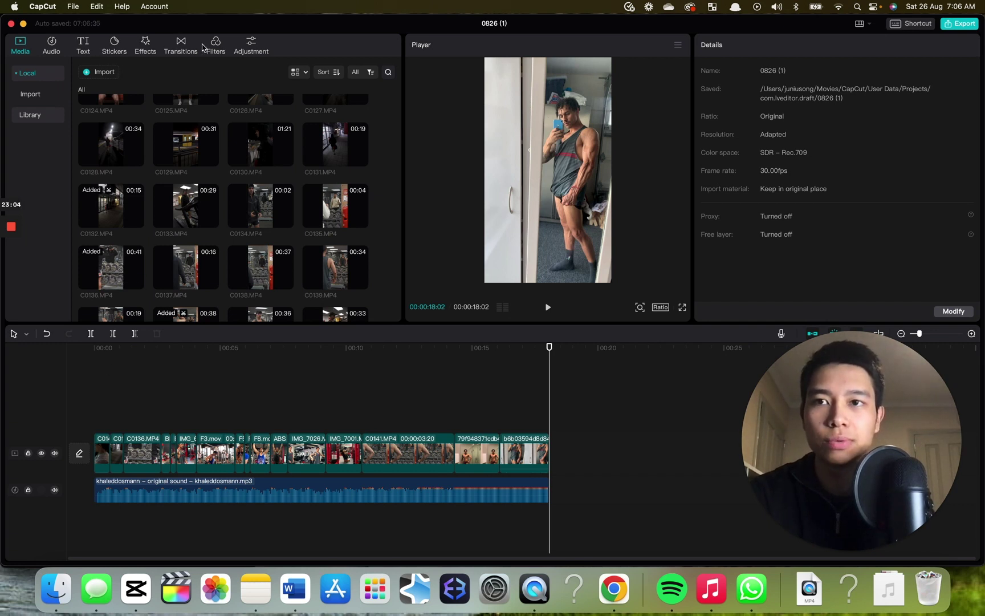
Generate English auto captions, beginning with "but it ain't about how hard you hit".
{"action": "left_click", "coordinate": [83, 46]}
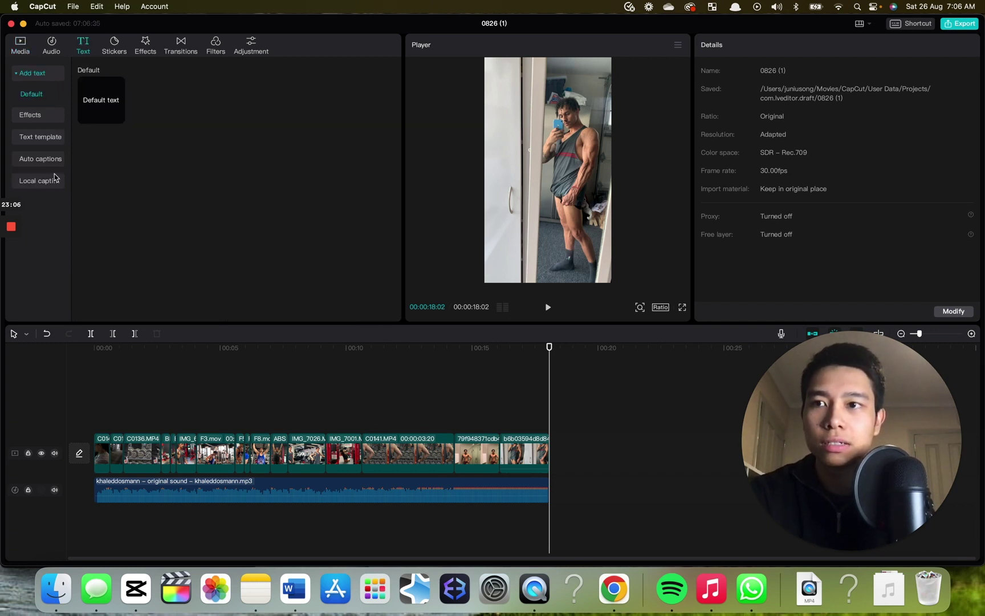
{"action": "left_click", "coordinate": [40, 139]}
{"action": "left_click", "coordinate": [233, 249]}
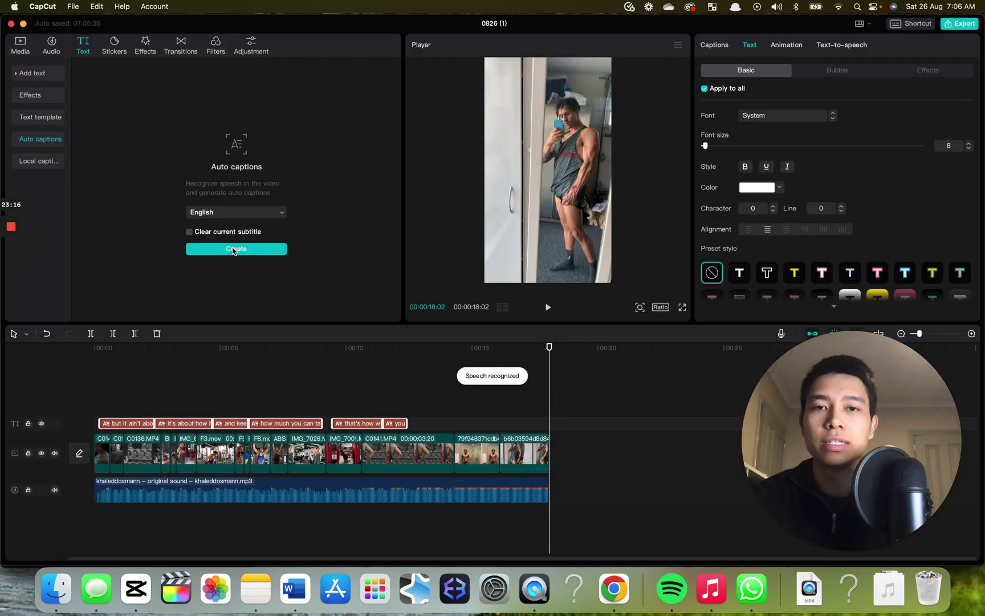
{"action": "left_click", "coordinate": [137, 399]}
Raise the captions higher in the frame and split caption 1 before "how hard you hit".
{"action": "left_click", "coordinate": [124, 424]}
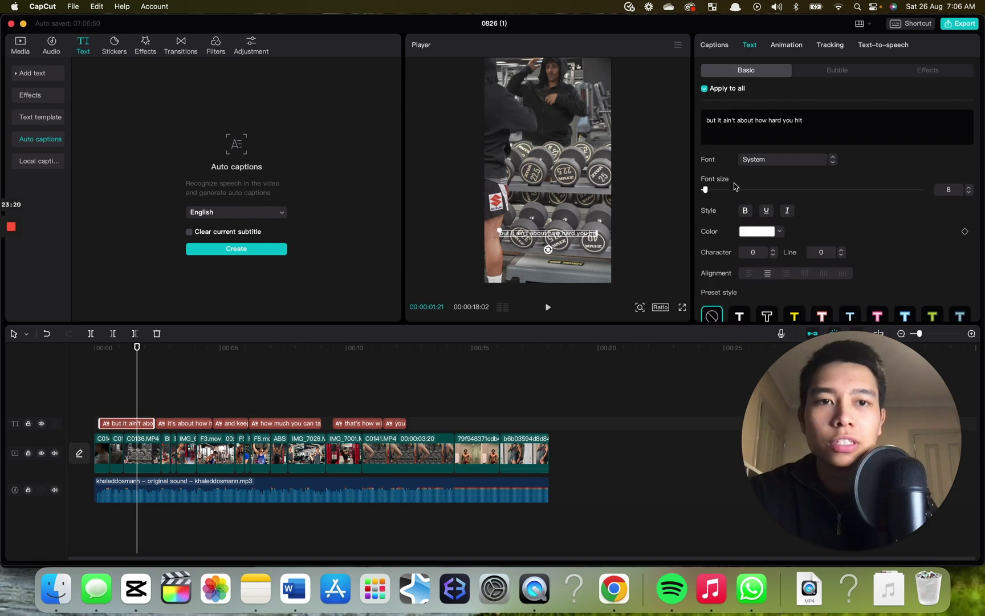
{"action": "left_click_drag", "start_coordinate": [581, 233], "coordinate": [581, 169]}
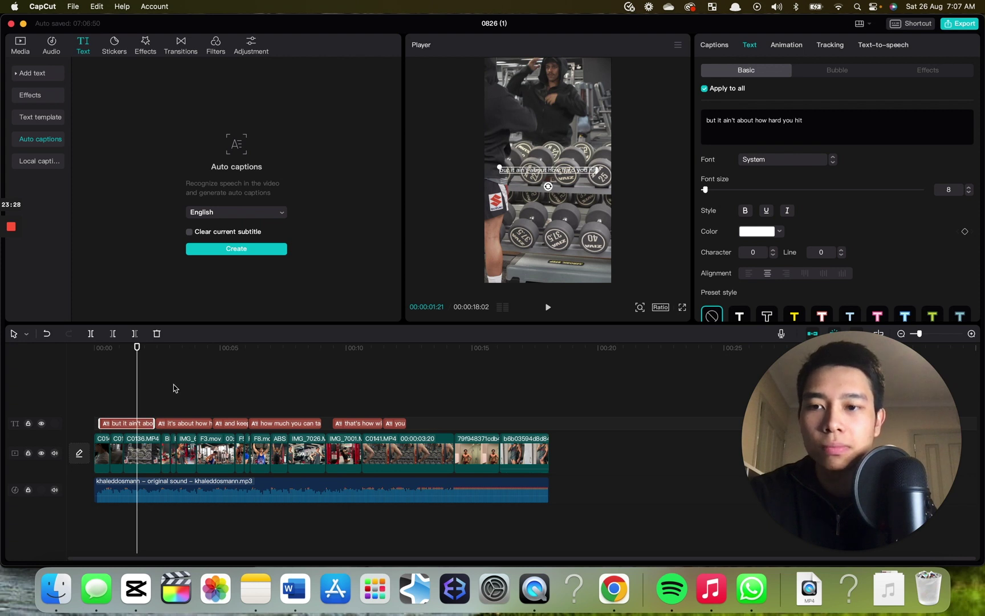
{"action": "left_click", "coordinate": [714, 47]}
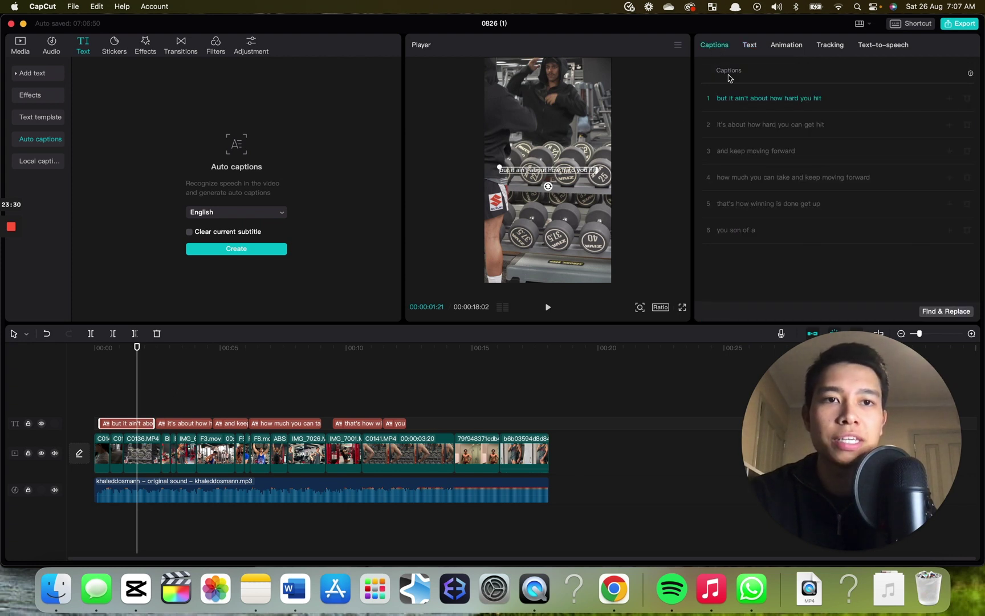
{"action": "left_click", "coordinate": [773, 100]}
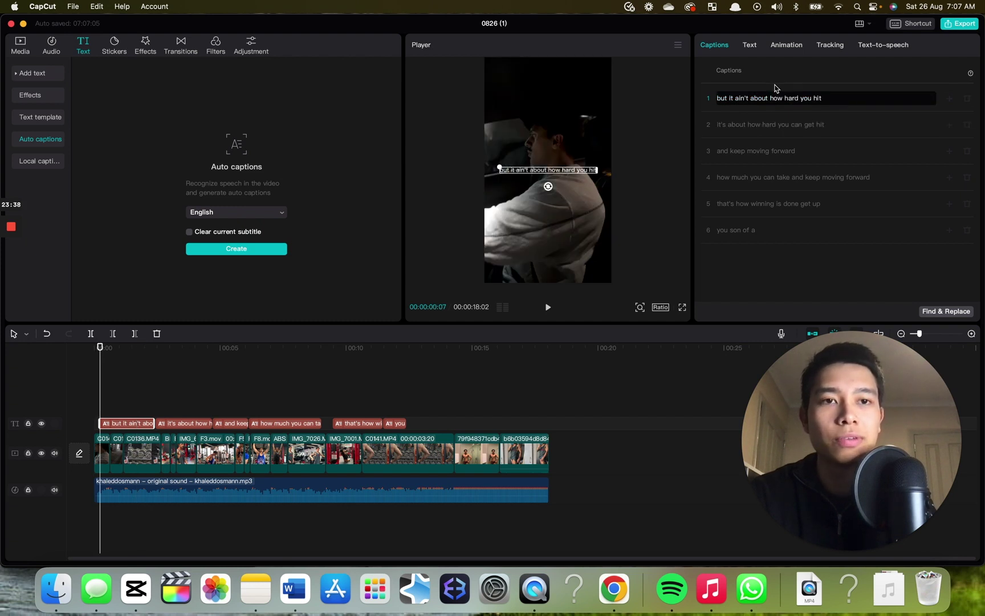
{"action": "key", "text": "Return"}
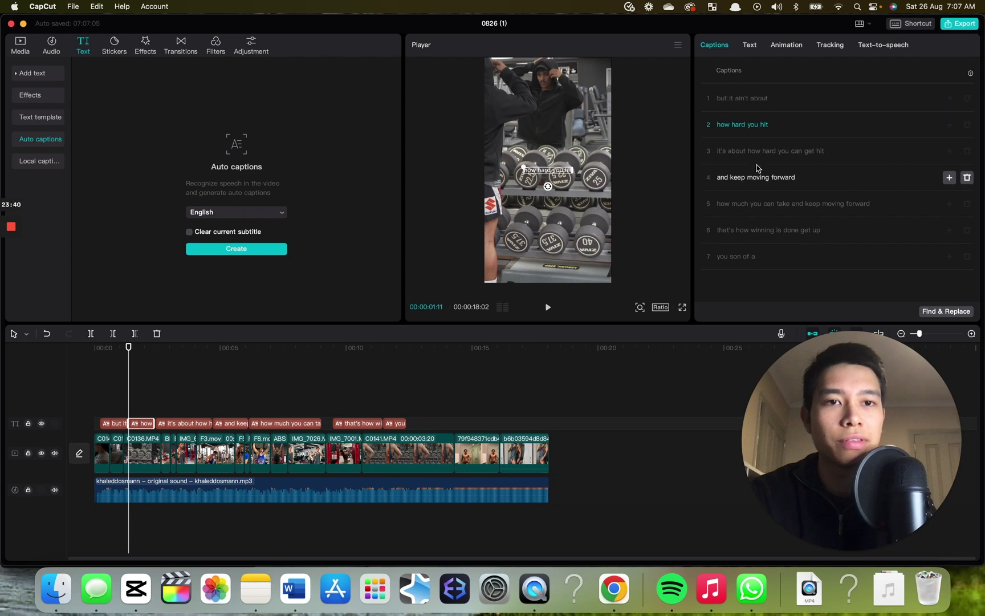
Edit caption 5 and complete the wording of the last caption.
{"action": "left_click", "coordinate": [797, 205]}
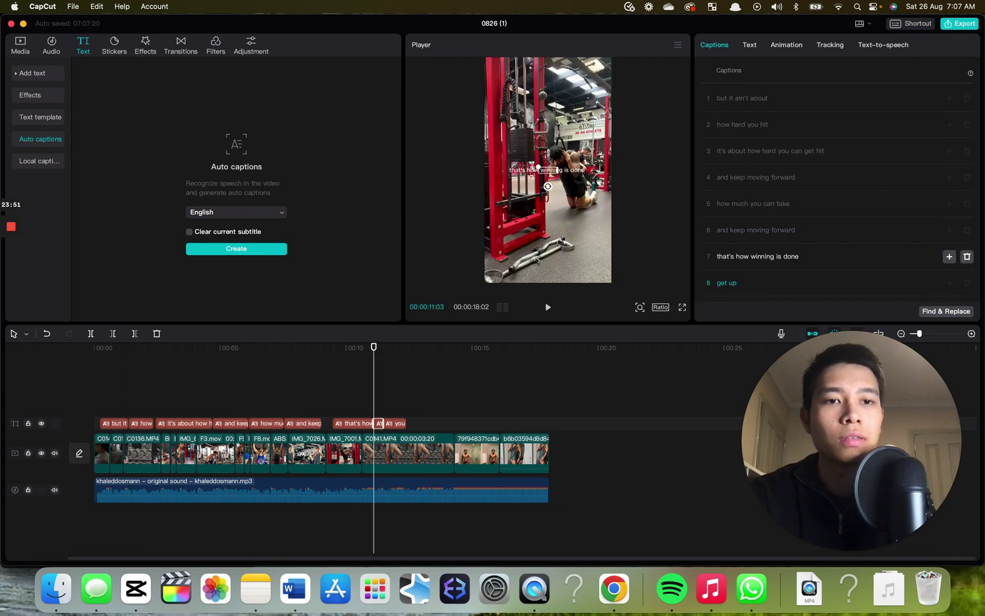
{"action": "left_click", "coordinate": [771, 289]}
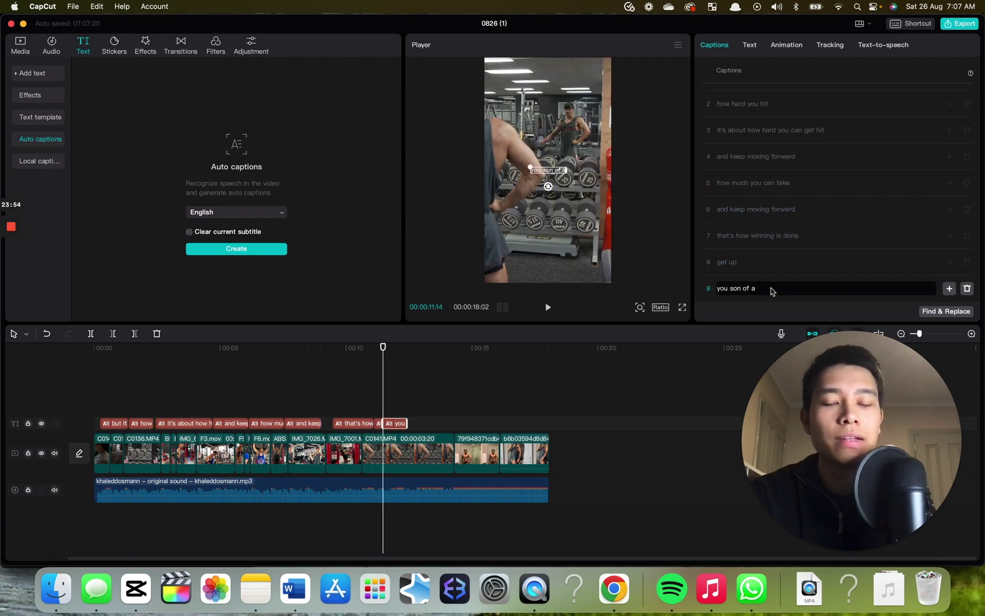
{"action": "type", "text": "b"}
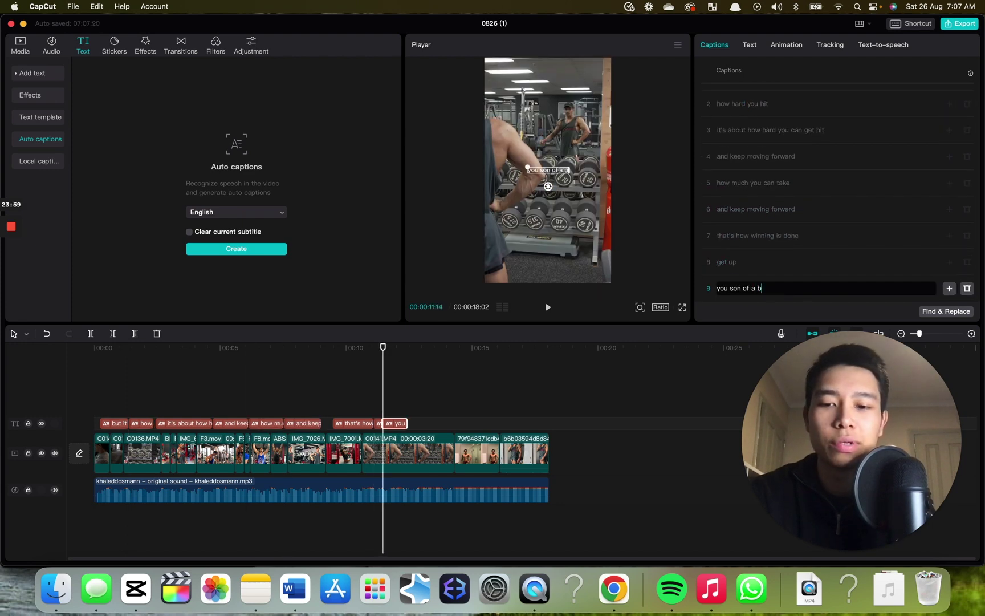
{"action": "type", "text": "*"}
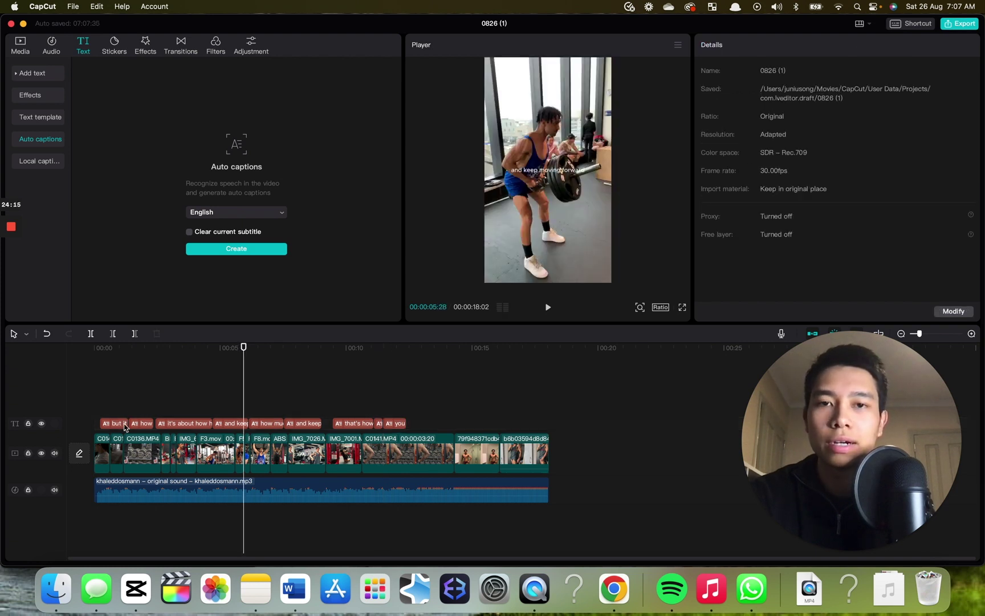
Apply THEBOLDFONT to all captions, then bring the Google Docs guide back up.
{"action": "left_click", "coordinate": [112, 422]}
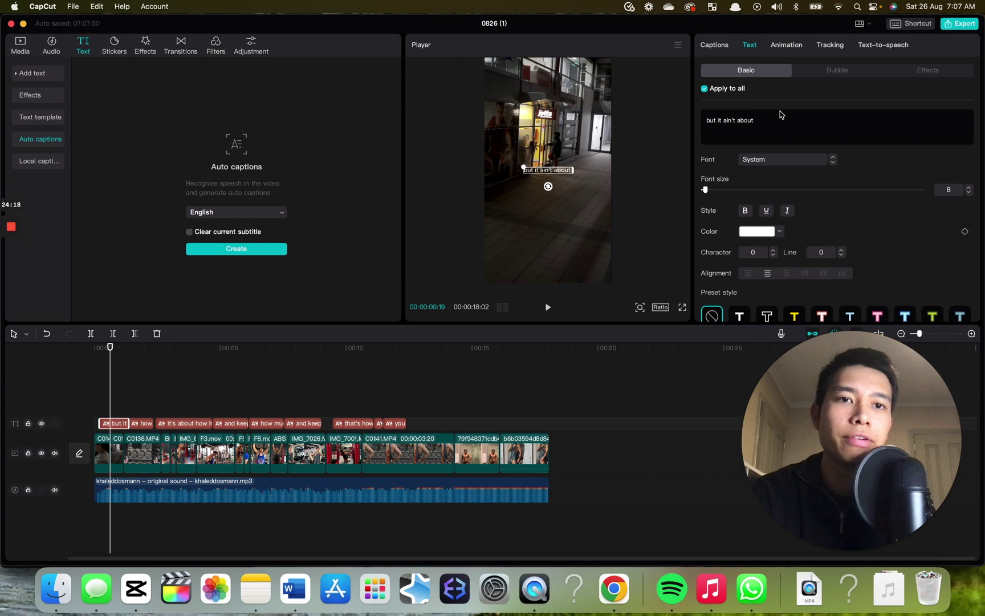
{"action": "left_click", "coordinate": [780, 164]}
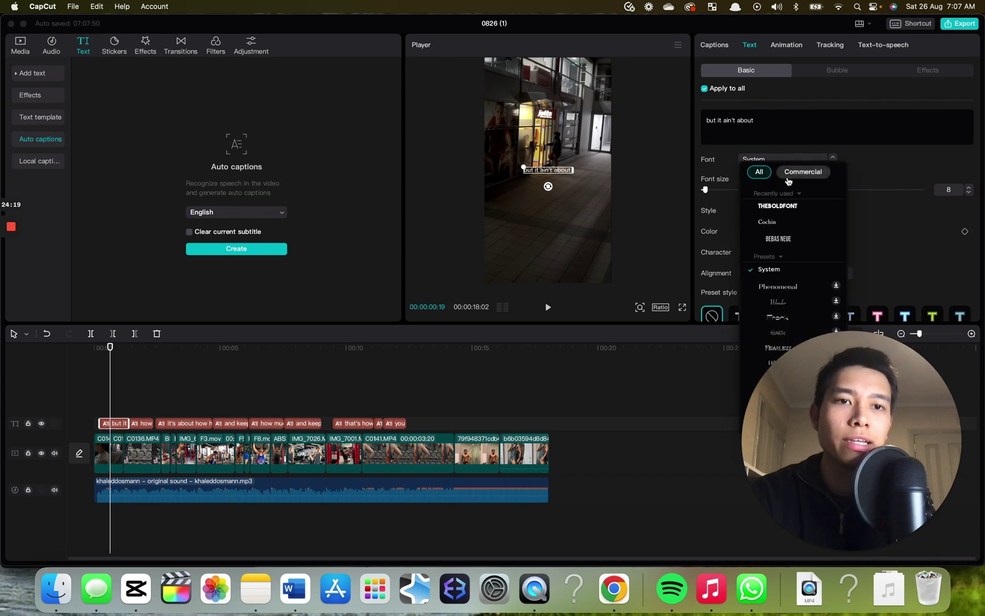
{"action": "left_click", "coordinate": [796, 214]}
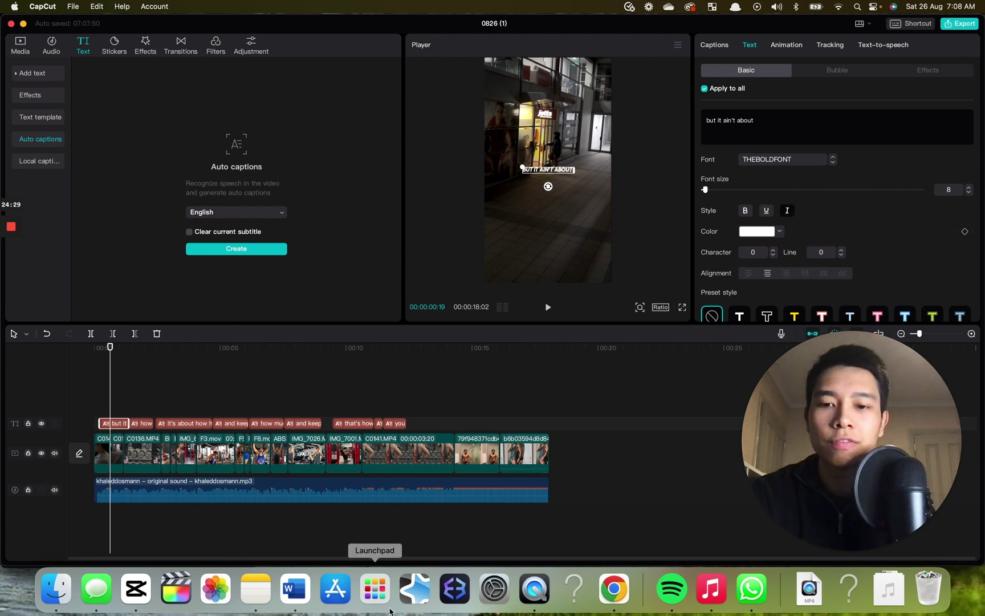
{"action": "left_click", "coordinate": [601, 603]}
Check the guide's recommended caption fonts and switch the captions to Cochin.
{"action": "scroll", "coordinate": [409, 427], "scroll_direction": "down", "scroll_amount": 3}
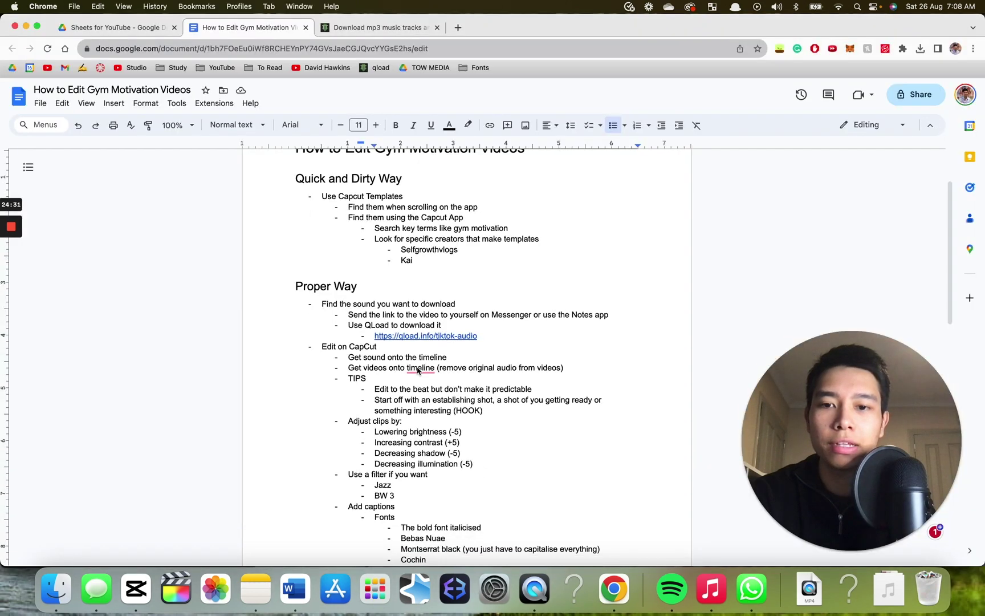
{"action": "scroll", "coordinate": [416, 427], "scroll_direction": "down", "scroll_amount": 4}
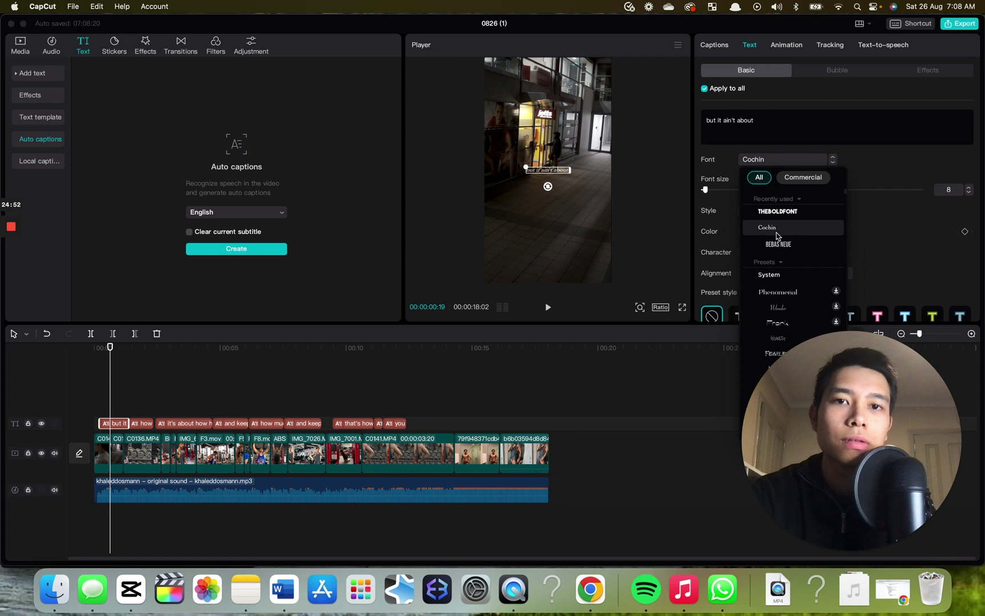
{"action": "left_click", "coordinate": [777, 236]}
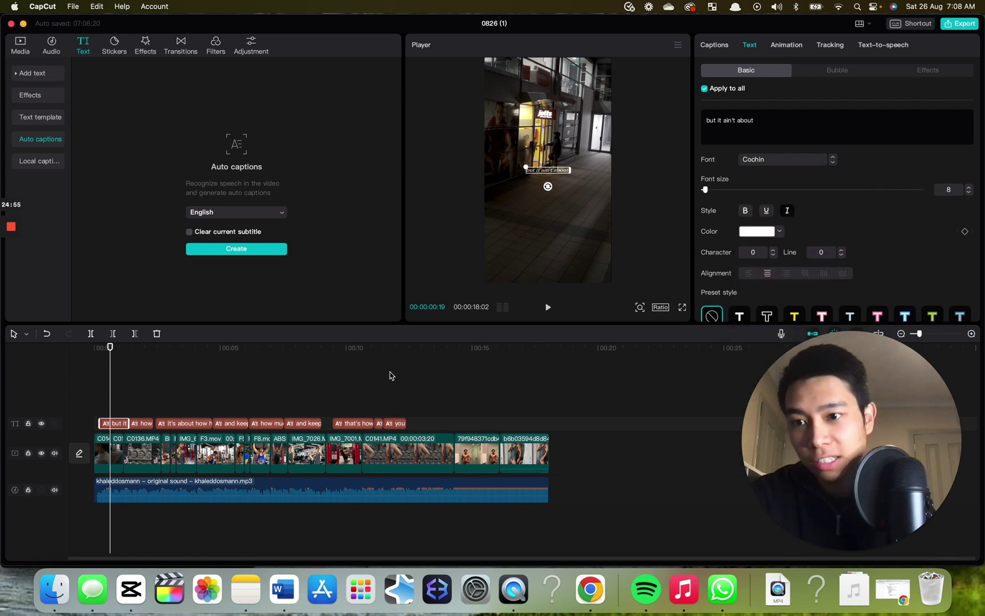
Scrub the first seconds of the Cochin captions, then lift 'how hard you hit' onto a new track above.
{"action": "left_click", "coordinate": [150, 406]}
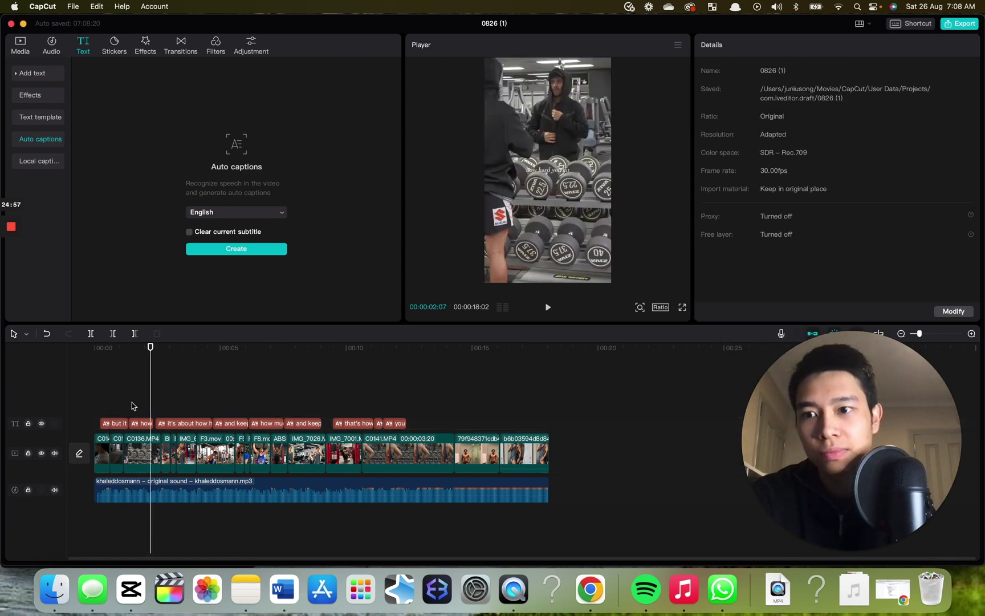
{"action": "left_click", "coordinate": [124, 405]}
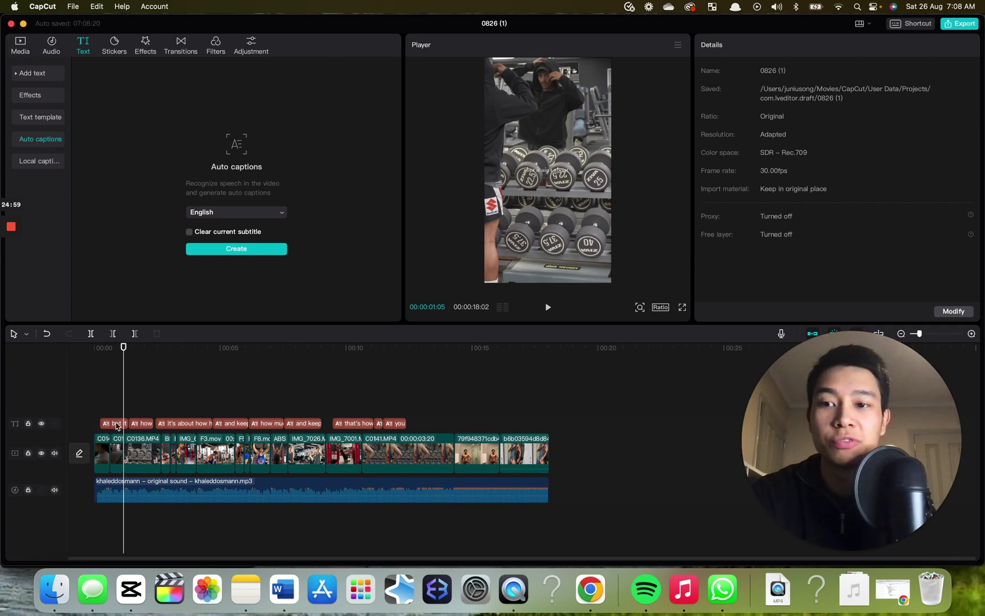
{"action": "left_click", "coordinate": [117, 425]}
{"action": "left_click", "coordinate": [104, 405]}
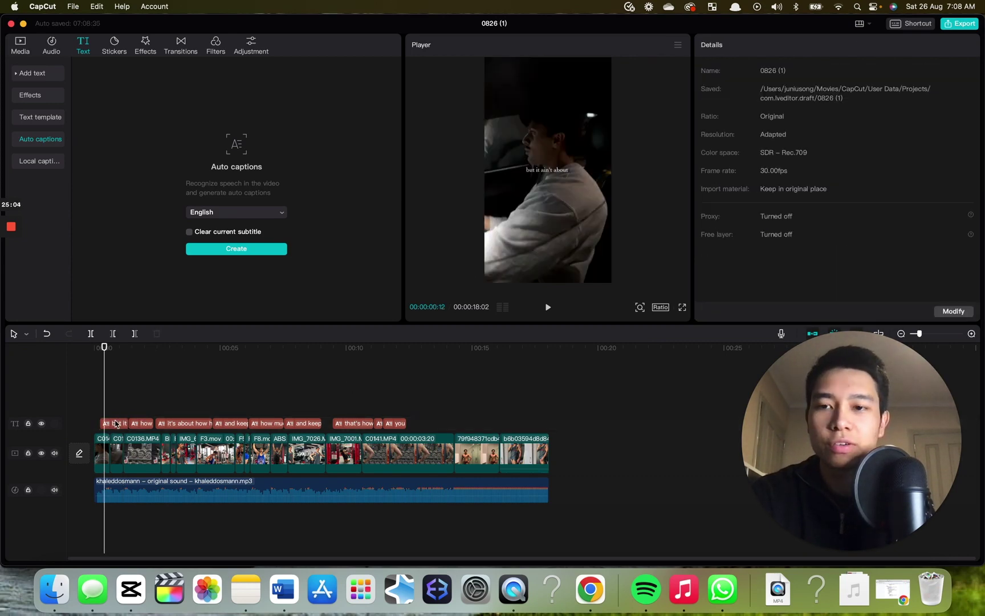
{"action": "scroll", "coordinate": [116, 423], "scroll_direction": "up", "scroll_amount": 6}
{"action": "left_click", "coordinate": [102, 423]}
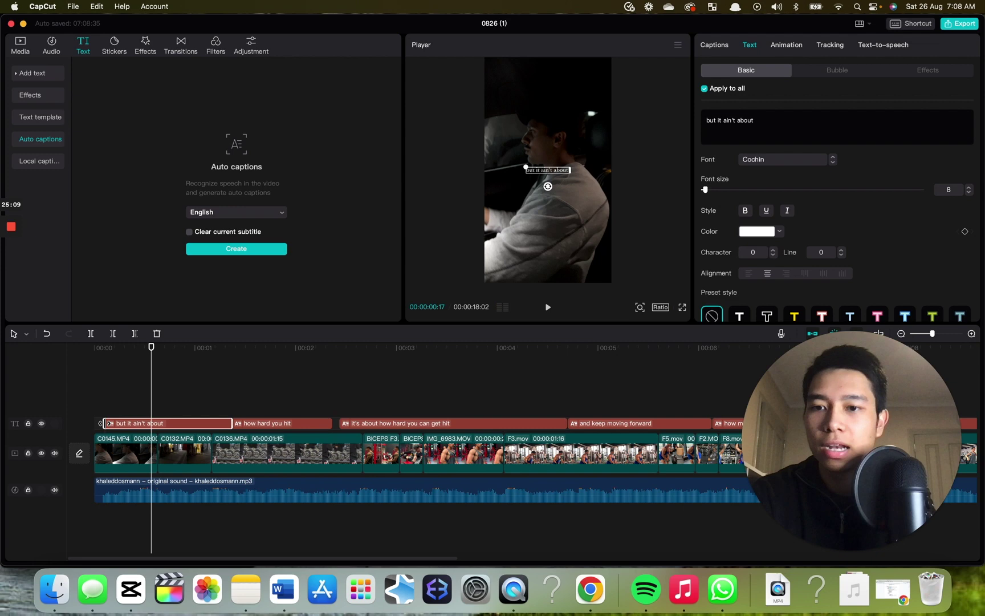
{"action": "mouse_move", "coordinate": [332, 423]}
{"action": "left_mouse_down"}
{"action": "mouse_move", "coordinate": [349, 427]}
{"action": "mouse_move", "coordinate": [339, 423]}
{"action": "left_mouse_up"}
Select the 'but it ain't about' caption and switch on shadow and outline, checking full screen.
{"action": "left_click", "coordinate": [160, 423]}
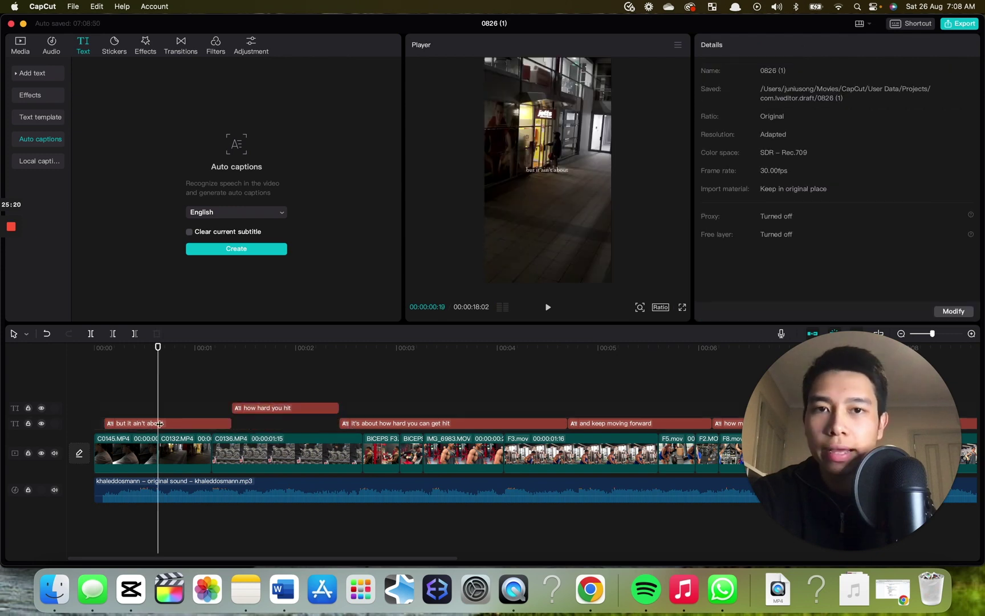
{"action": "left_click", "coordinate": [160, 424]}
{"action": "scroll", "coordinate": [809, 237], "scroll_direction": "down", "scroll_amount": 5}
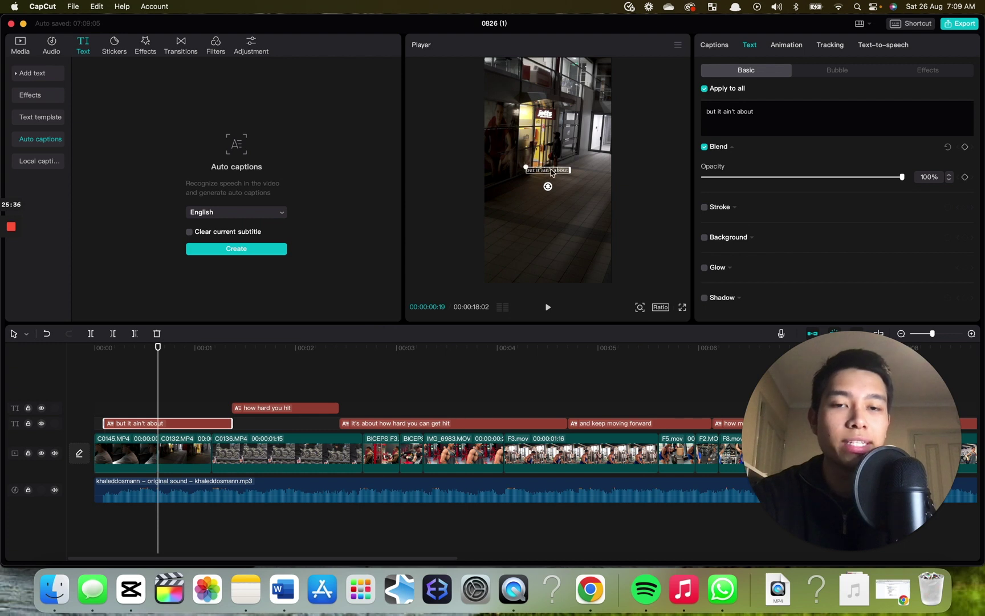
{"action": "left_click", "coordinate": [705, 299]}
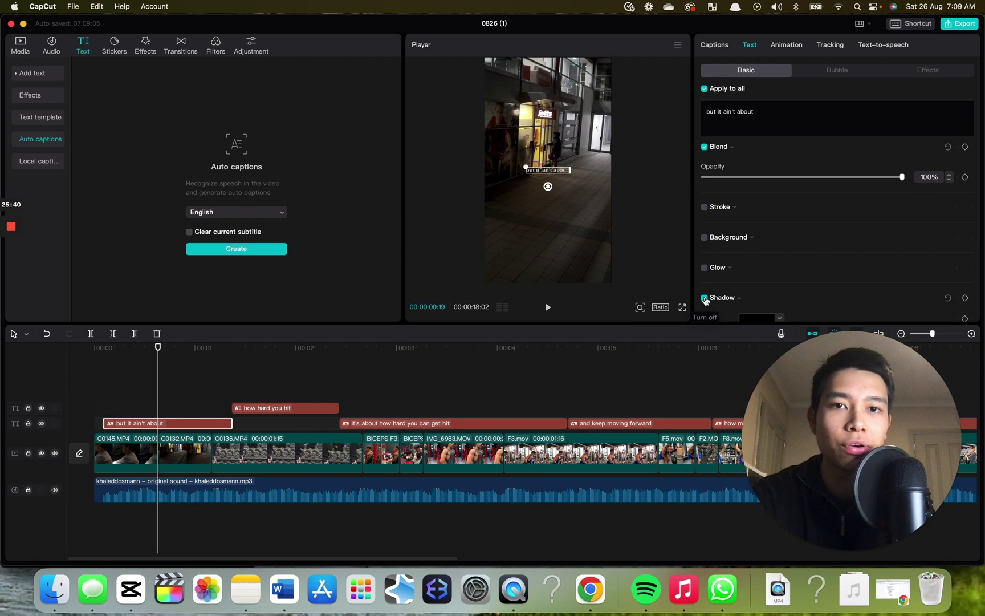
{"action": "left_click", "coordinate": [705, 207]}
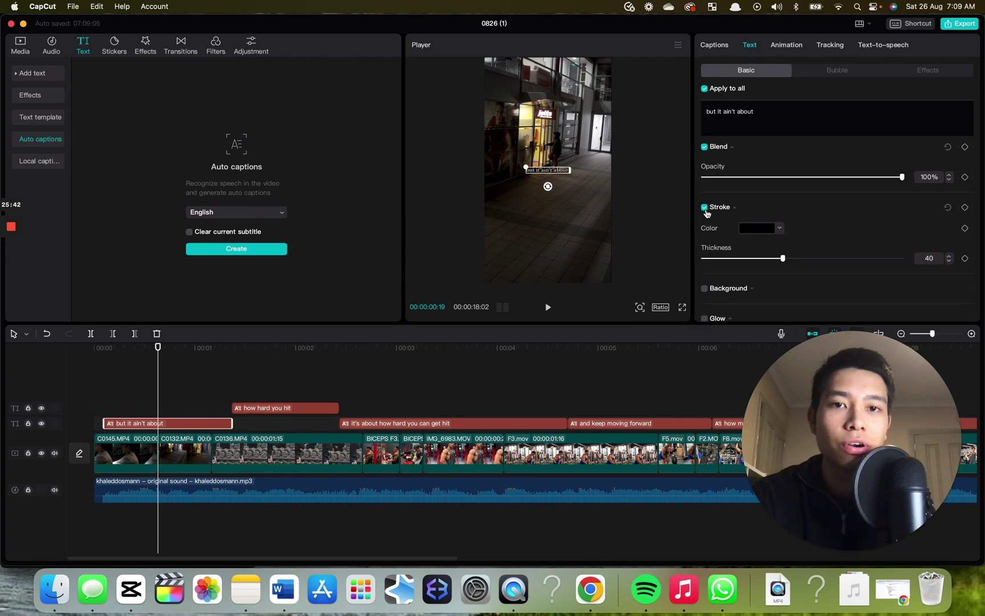
{"action": "left_click", "coordinate": [682, 307]}
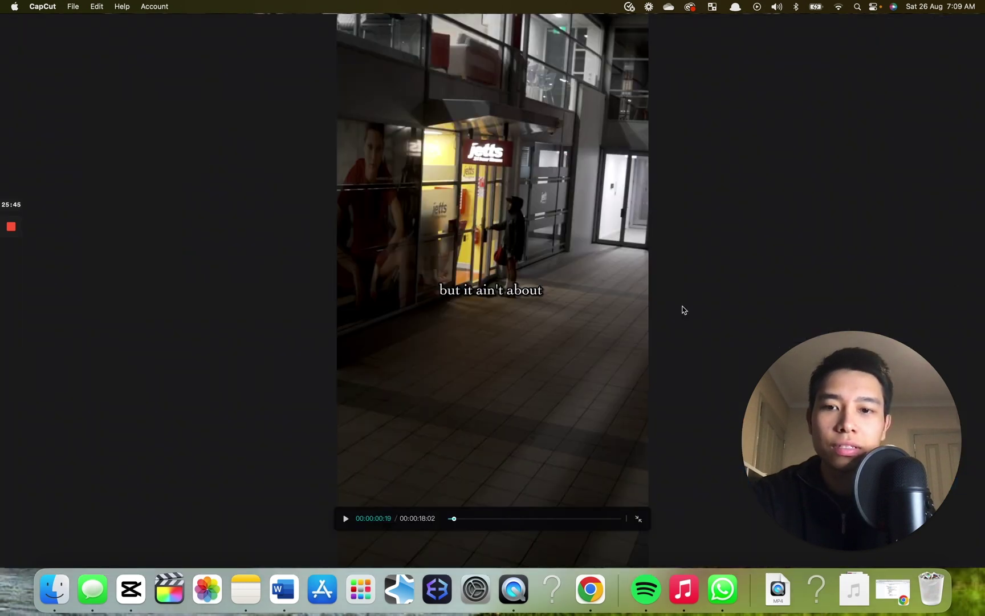
{"action": "key", "text": "Escape"}
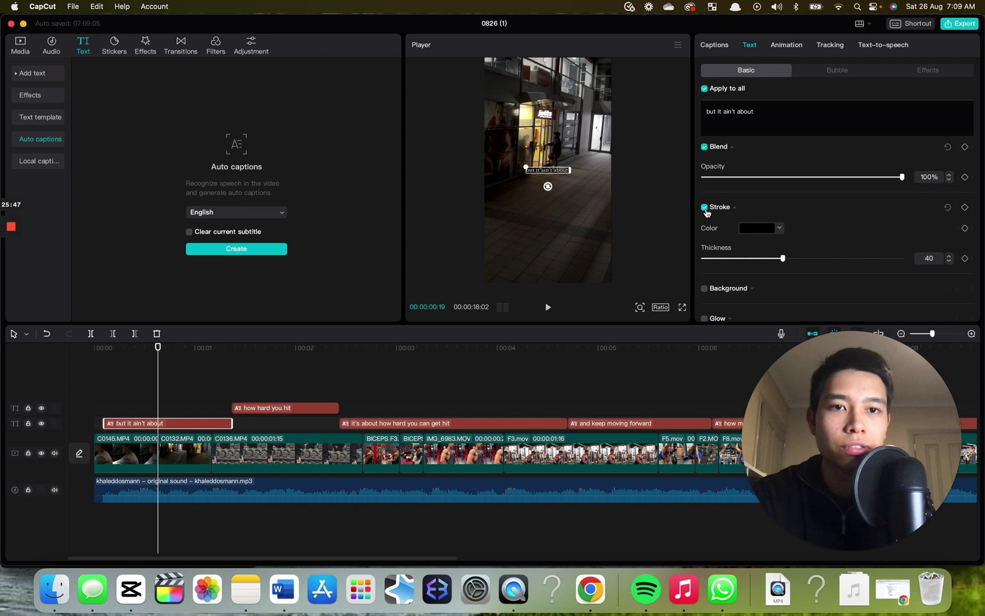
Turn the caption outline back off and switch on glow instead.
{"action": "left_click", "coordinate": [705, 207]}
{"action": "scroll", "coordinate": [706, 215], "scroll_direction": "down", "scroll_amount": 4}
{"action": "scroll", "coordinate": [707, 285], "scroll_direction": "down", "scroll_amount": 1}
{"action": "left_click", "coordinate": [705, 221]}
{"action": "scroll", "coordinate": [798, 246], "scroll_direction": "down", "scroll_amount": 5}
{"action": "scroll", "coordinate": [807, 236], "scroll_direction": "down", "scroll_amount": 2}
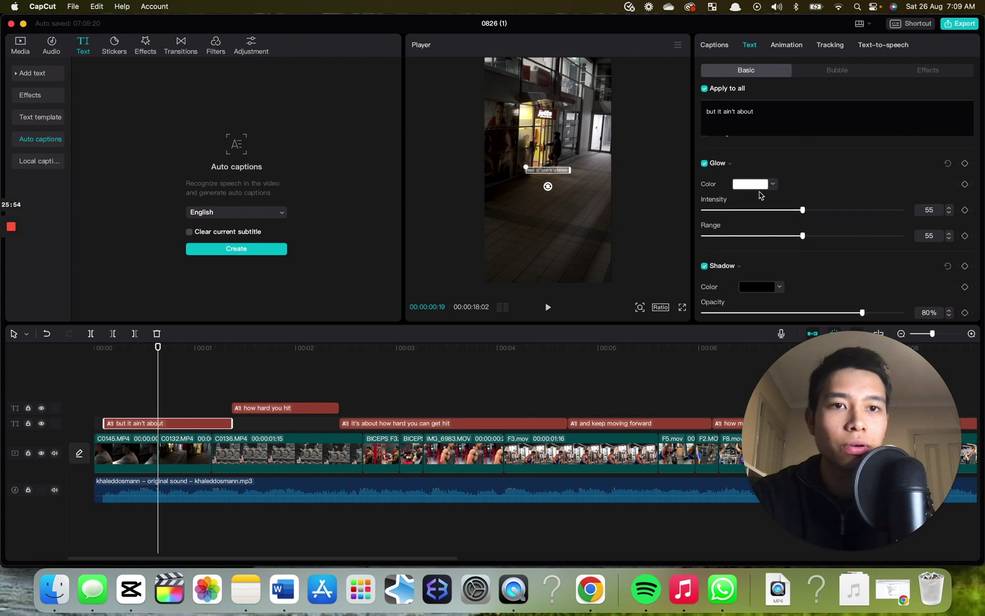
Pick black for the glow, adjust its slider, and preview the styled captions full screen.
{"action": "left_click", "coordinate": [758, 184]}
{"action": "left_click", "coordinate": [869, 213]}
{"action": "scroll", "coordinate": [855, 228], "scroll_direction": "down", "scroll_amount": 5}
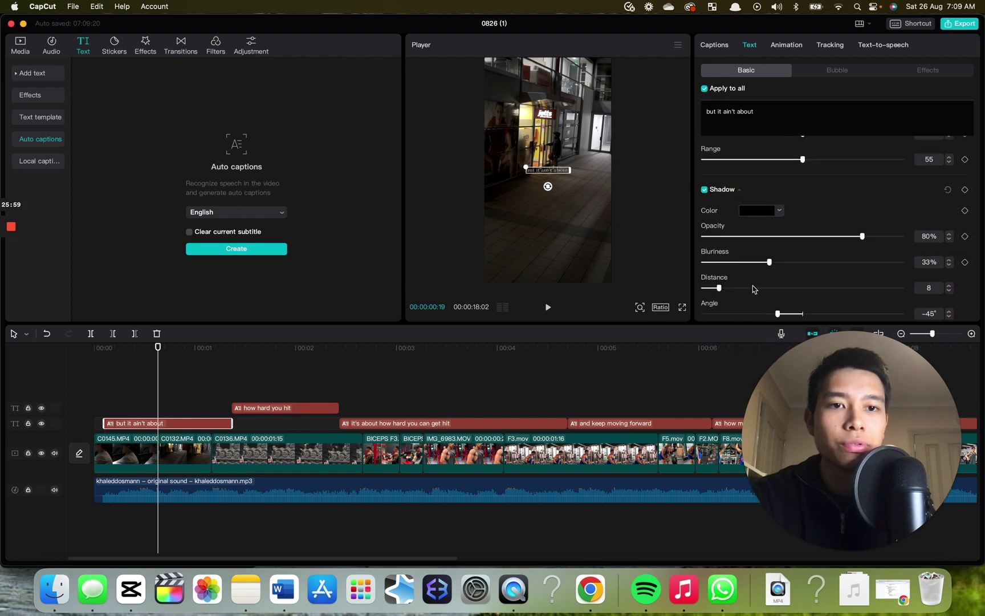
{"action": "left_click_drag", "start_coordinate": [775, 264], "coordinate": [804, 263]}
{"action": "left_click", "coordinate": [682, 307]}
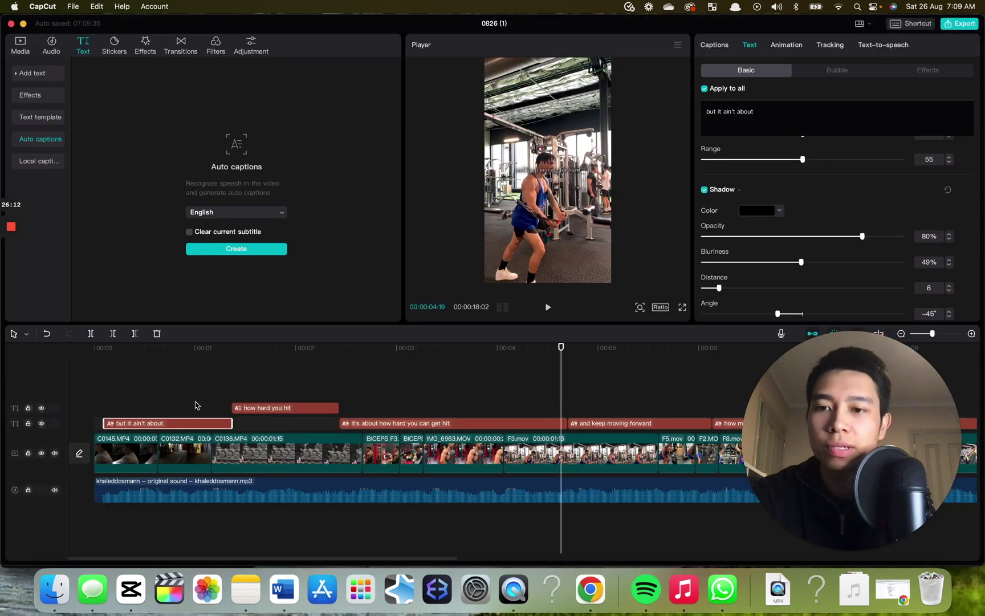
{"action": "left_click", "coordinate": [195, 406]}
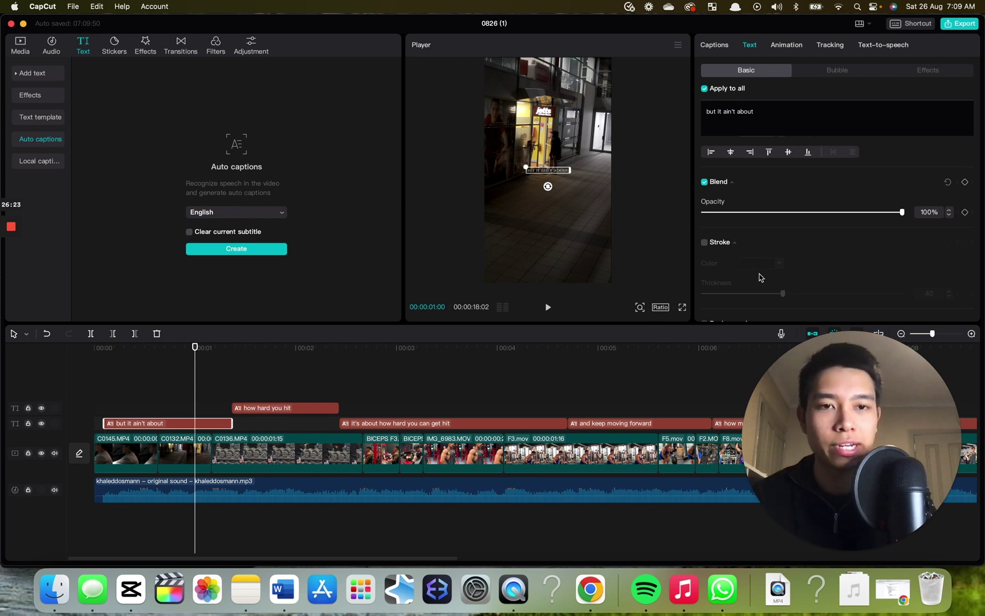
{"action": "scroll", "coordinate": [747, 272], "scroll_direction": "down", "scroll_amount": 5}
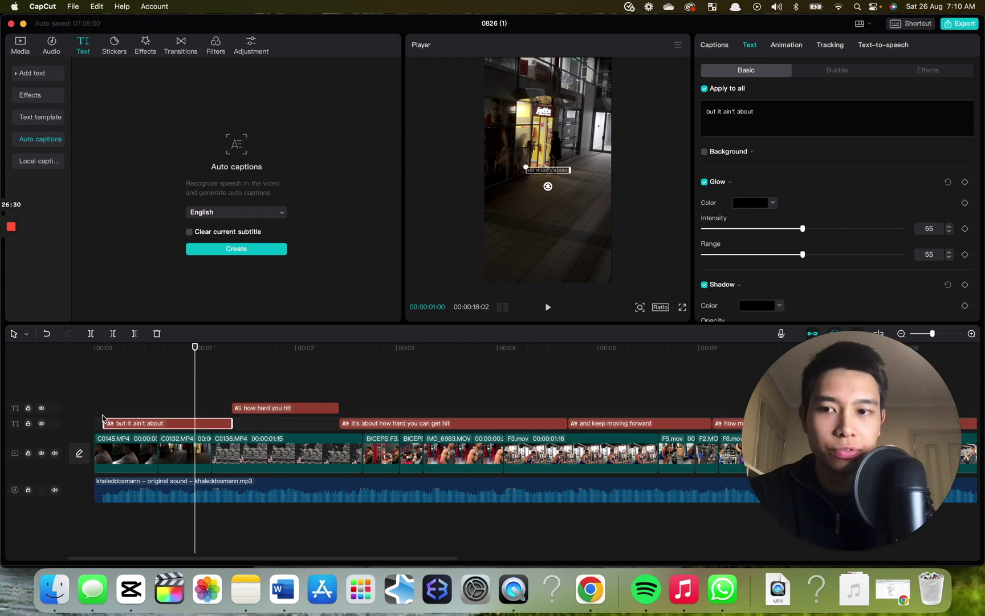
Trim the first caption to end where C0136 begins and extend 'how hard you hit' back to meet it.
{"action": "left_click", "coordinate": [103, 421]}
{"action": "left_click", "coordinate": [131, 407]}
{"action": "left_click", "coordinate": [137, 427]}
{"action": "key", "text": "super+equal"}
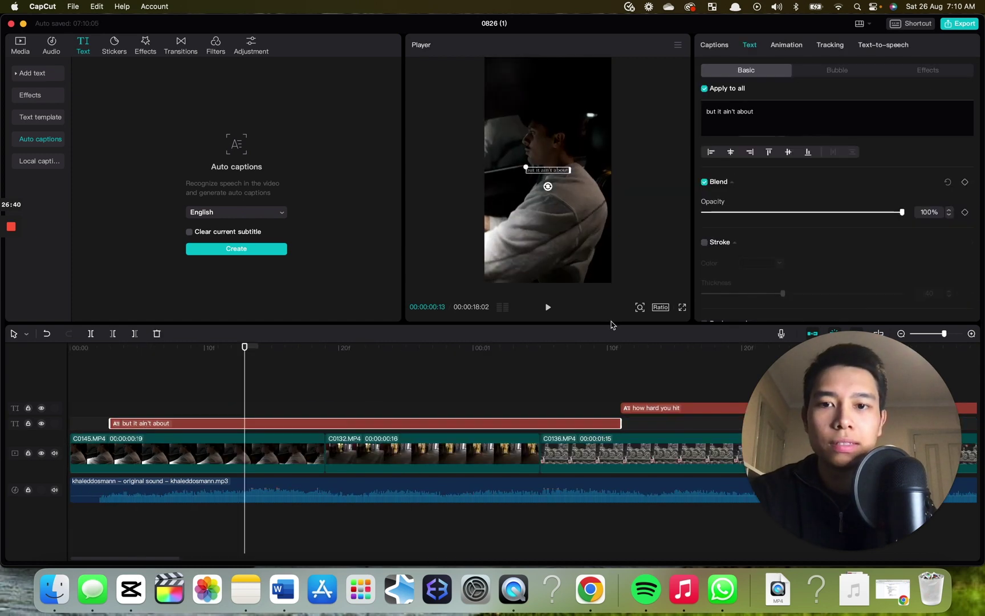
{"action": "scroll", "coordinate": [421, 422], "scroll_direction": "right", "scroll_amount": 5}
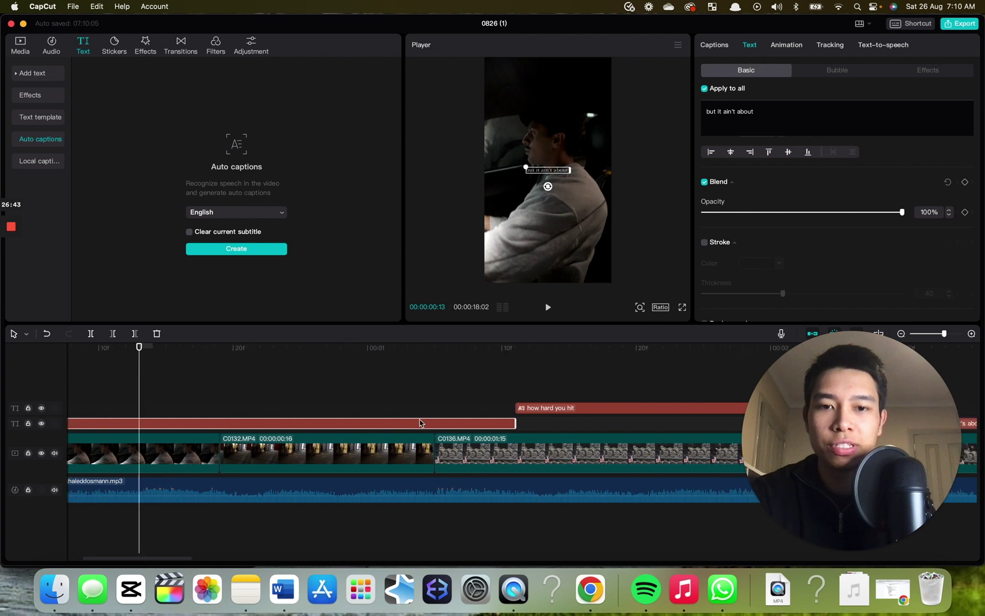
{"action": "left_click_drag", "start_coordinate": [455, 425], "coordinate": [377, 422]}
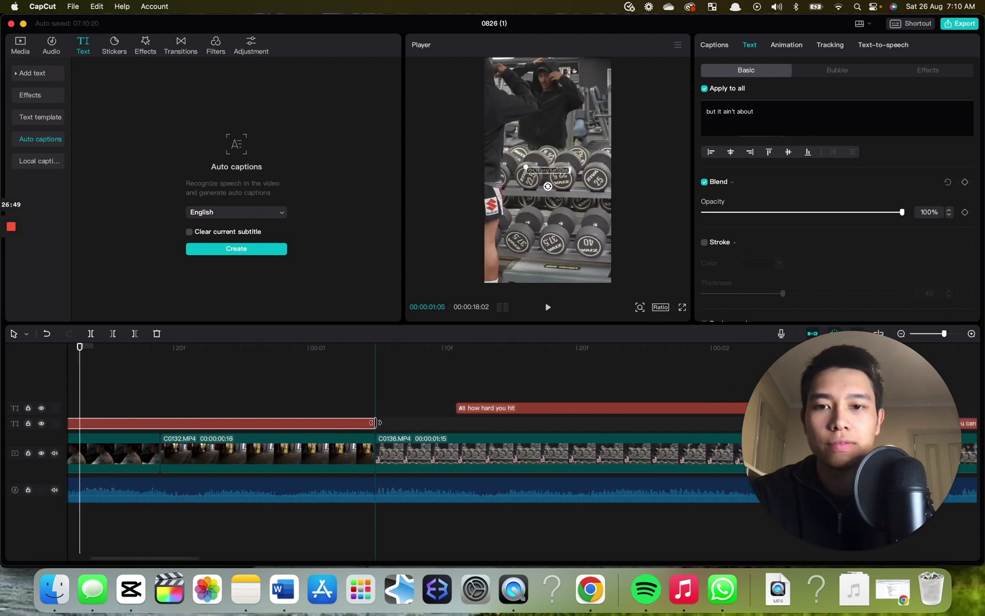
{"action": "left_click_drag", "start_coordinate": [456, 407], "coordinate": [376, 408]}
Scrub and replay the opening from the start to check the new caption timing.
{"action": "scroll", "coordinate": [105, 392], "scroll_direction": "down", "scroll_amount": 5}
{"action": "left_click", "coordinate": [105, 393]}
{"action": "left_click_drag", "start_coordinate": [105, 393], "coordinate": [130, 429]}
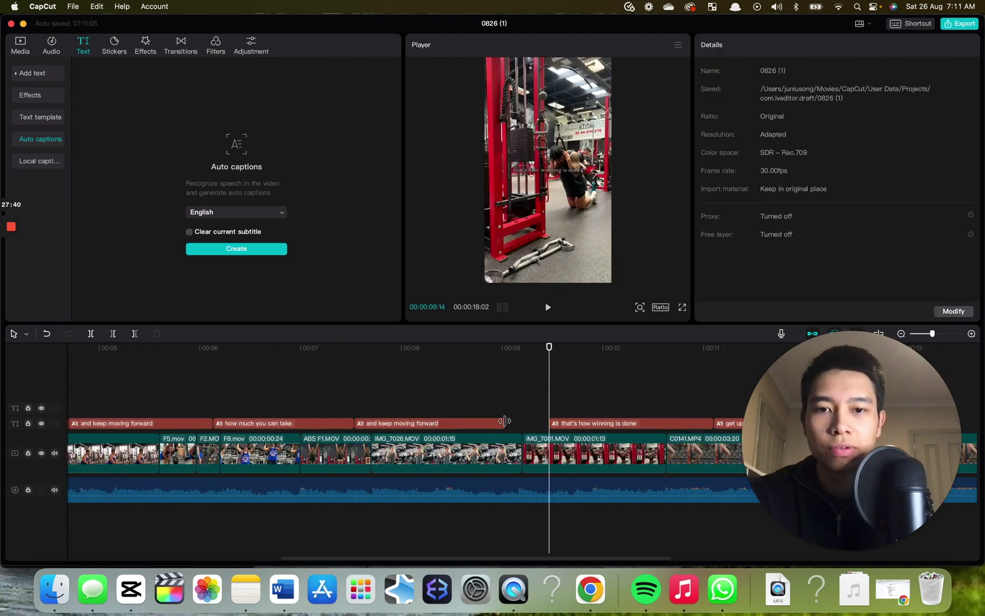
{"action": "left_click", "coordinate": [545, 423]}
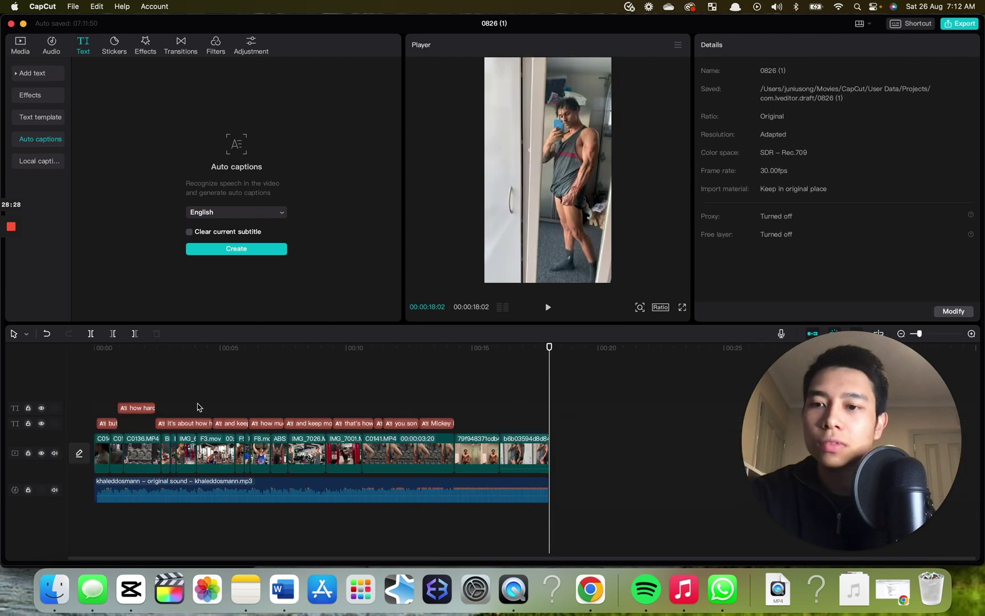
{"action": "key", "text": "Home"}
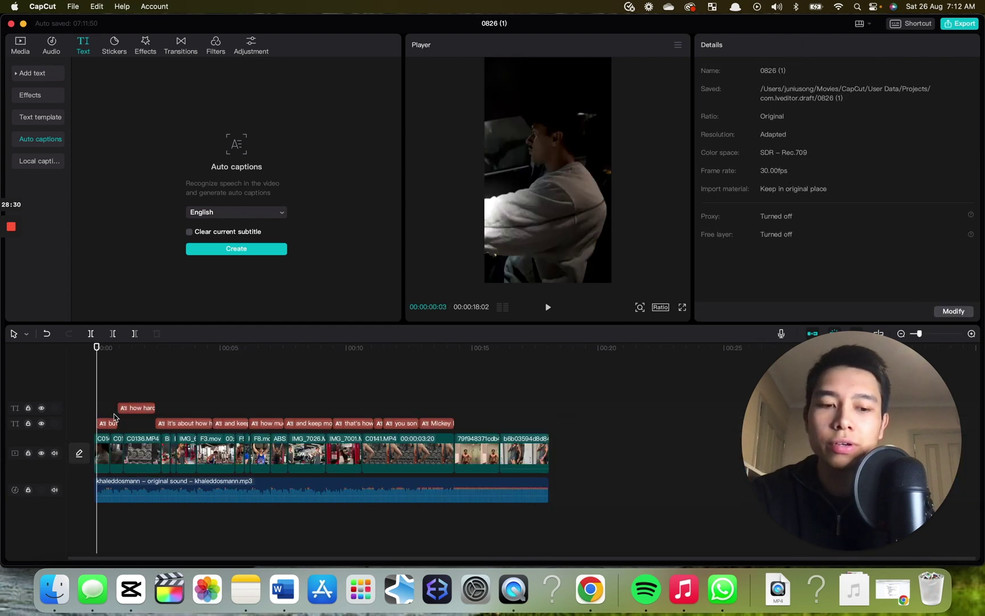
{"action": "key", "text": "super+equal"}
{"action": "key", "text": "space"}
{"action": "key", "text": "space"}
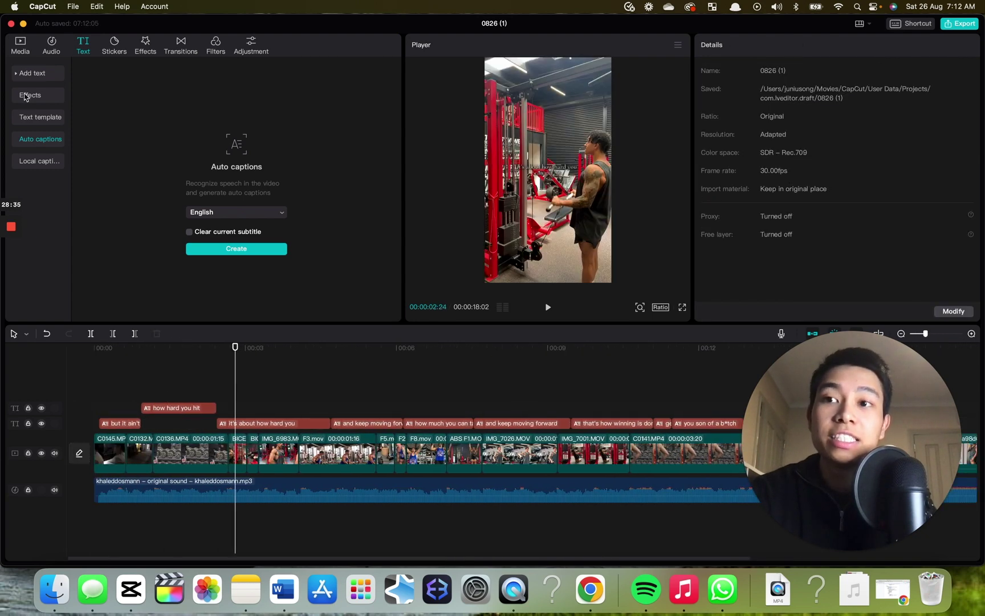
Find the Jazz filter in the Filters library and add it to the timeline.
{"action": "left_click", "coordinate": [220, 45]}
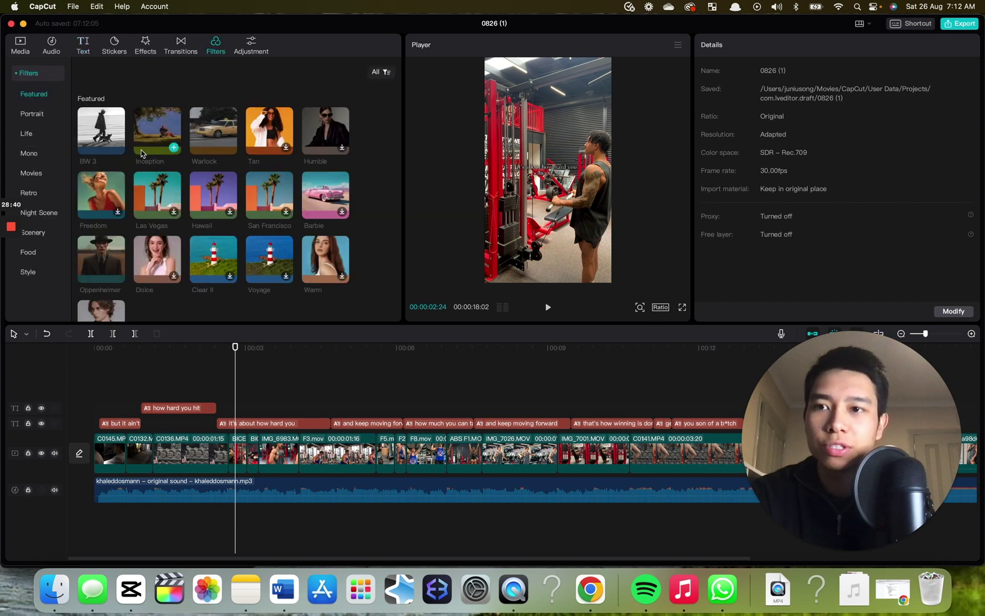
{"action": "scroll", "coordinate": [133, 164], "scroll_direction": "down", "scroll_amount": 2}
{"action": "scroll", "coordinate": [109, 116], "scroll_direction": "down", "scroll_amount": 10}
{"action": "scroll", "coordinate": [109, 116], "scroll_direction": "down", "scroll_amount": 10}
{"action": "scroll", "coordinate": [109, 116], "scroll_direction": "down", "scroll_amount": 15}
{"action": "scroll", "coordinate": [275, 249], "scroll_direction": "up", "scroll_amount": 20}
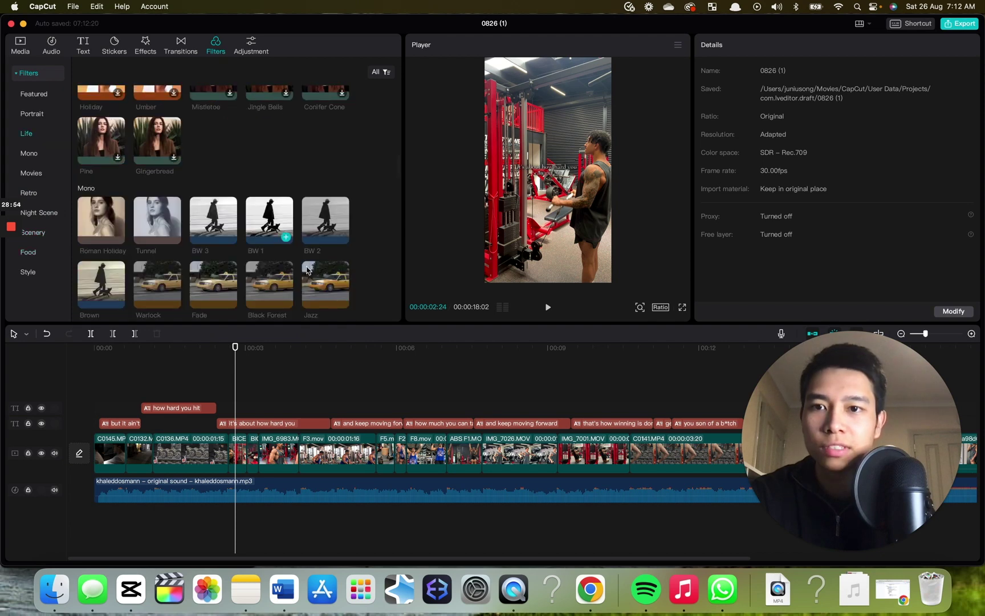
{"action": "left_click_drag", "start_coordinate": [319, 279], "coordinate": [94, 381]}
Stretch the Jazz filter to the end of the video and play it back to preview.
{"action": "left_click_drag", "start_coordinate": [245, 392], "coordinate": [659, 392]}
{"action": "scroll", "coordinate": [656, 388], "scroll_direction": "right", "scroll_amount": 10}
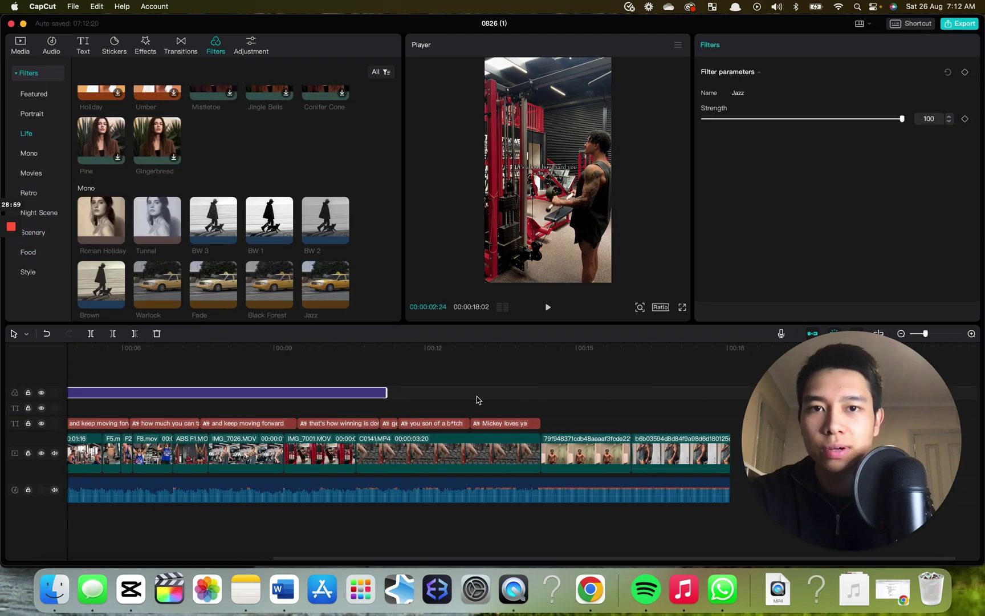
{"action": "left_click_drag", "start_coordinate": [387, 392], "coordinate": [726, 384]}
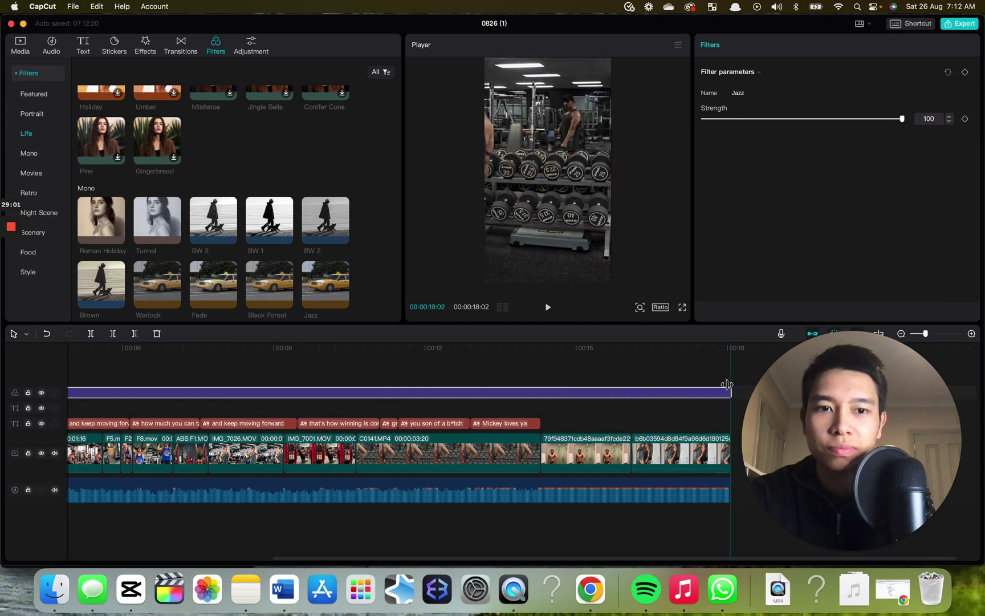
{"action": "scroll", "coordinate": [502, 388], "scroll_direction": "left", "scroll_amount": 6}
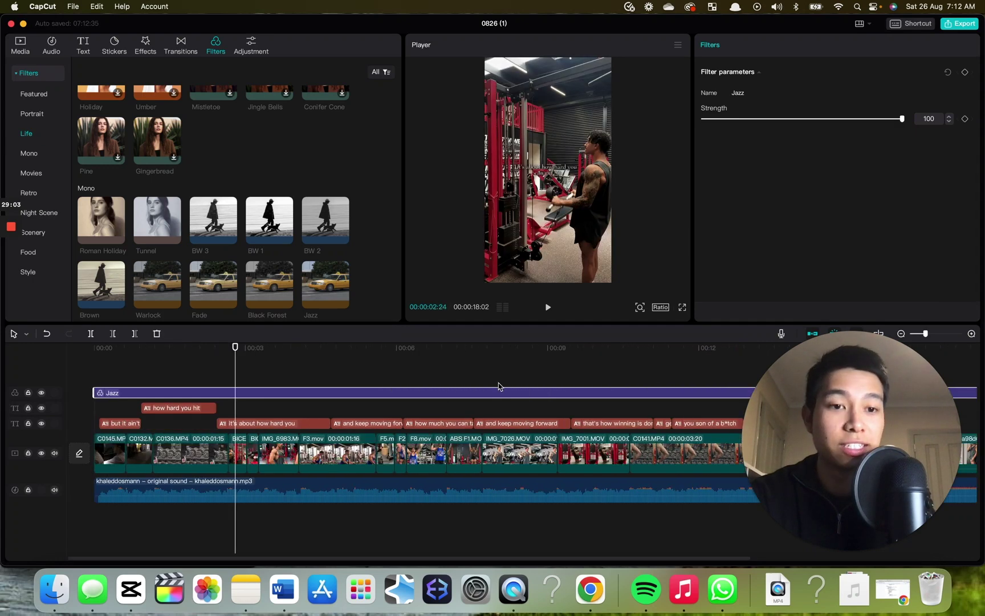
{"action": "left_click", "coordinate": [95, 374]}
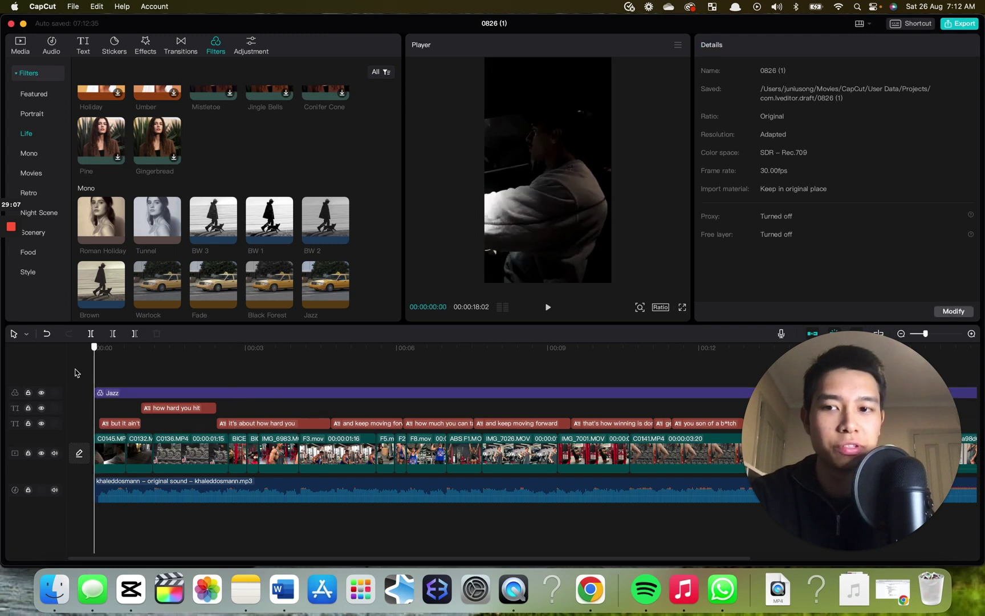
{"action": "key", "text": "space"}
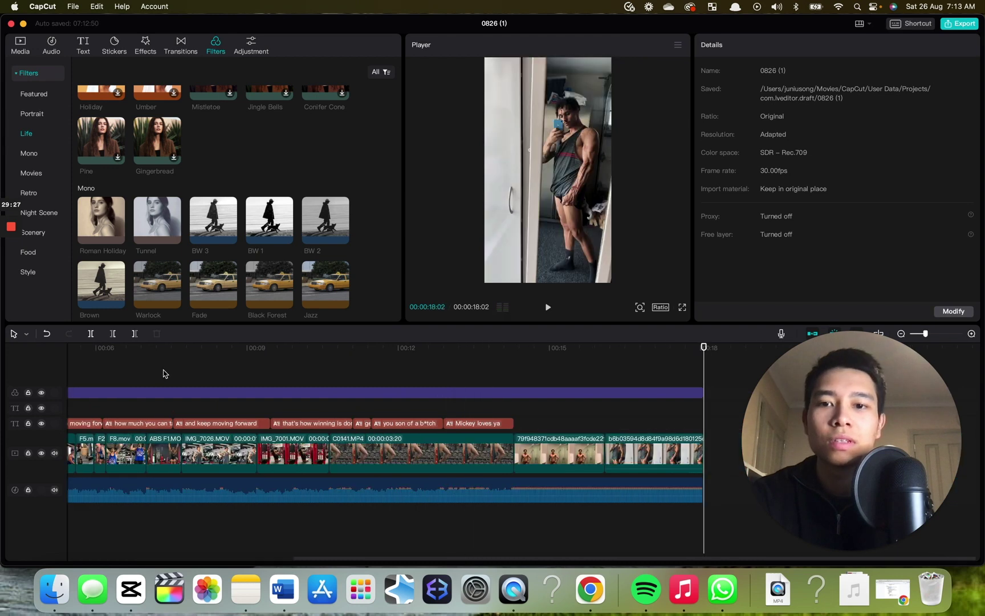
Lower the Jazz filter's strength from 100 to 40.
{"action": "left_click", "coordinate": [184, 397]}
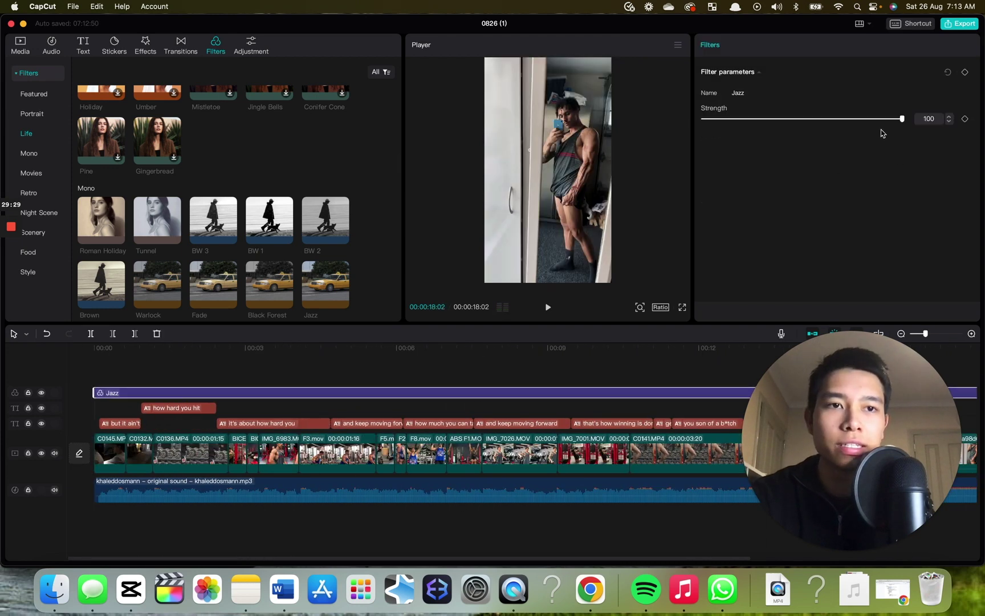
{"action": "left_click_drag", "start_coordinate": [903, 119], "coordinate": [782, 118]}
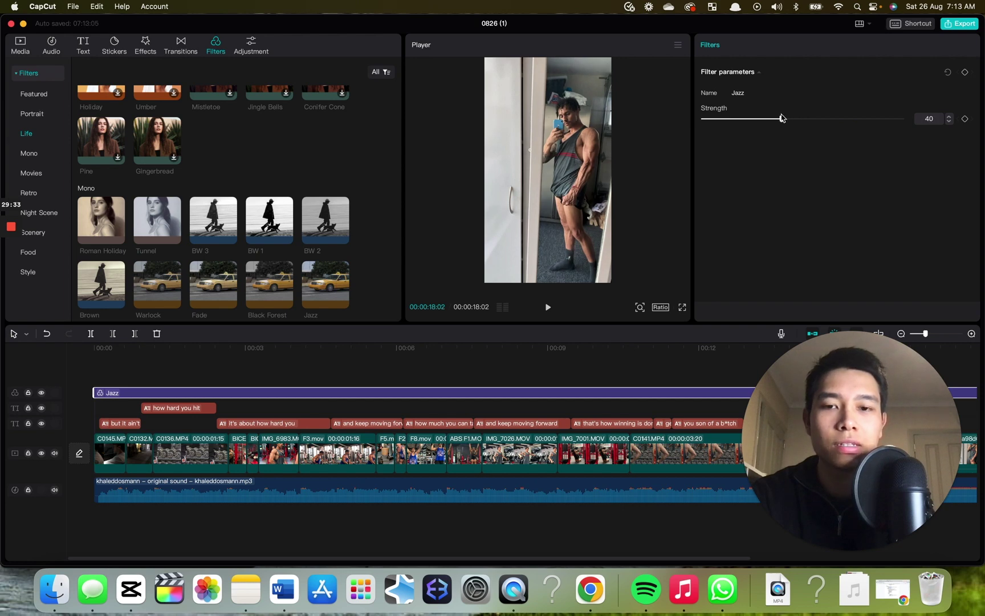
{"action": "left_click", "coordinate": [266, 370]}
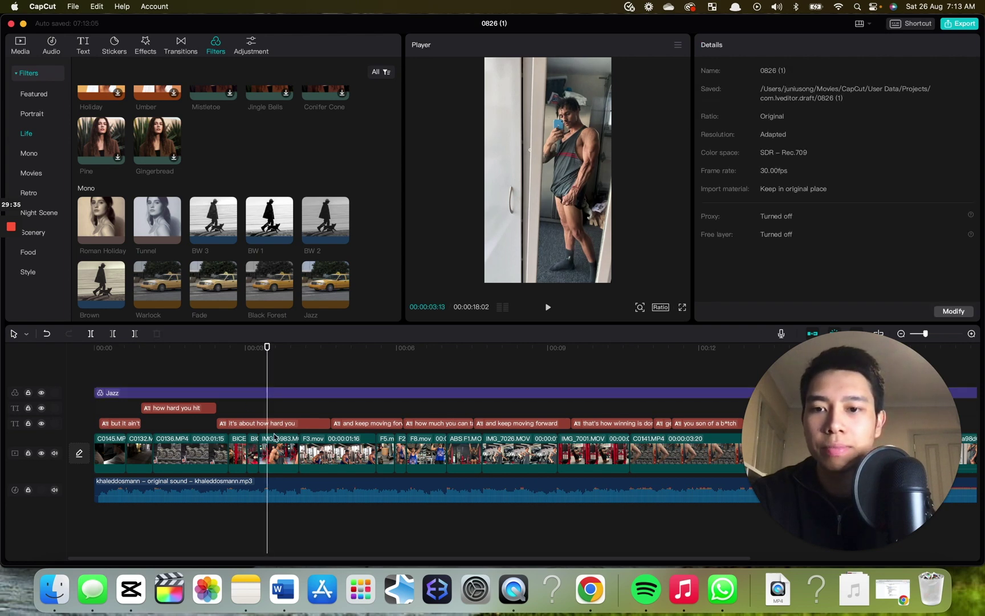
{"action": "left_click", "coordinate": [277, 452]}
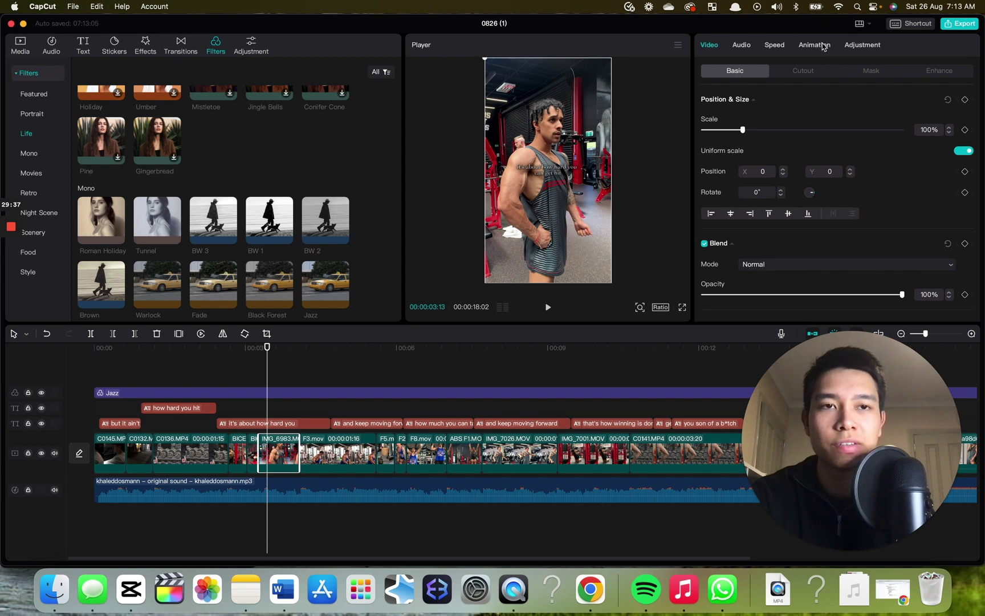
Give IMG_6983 brightness −5 and contrast +5, and lower its shadow and illumination.
{"action": "left_click", "coordinate": [855, 50]}
{"action": "scroll", "coordinate": [792, 165], "scroll_direction": "down", "scroll_amount": 5}
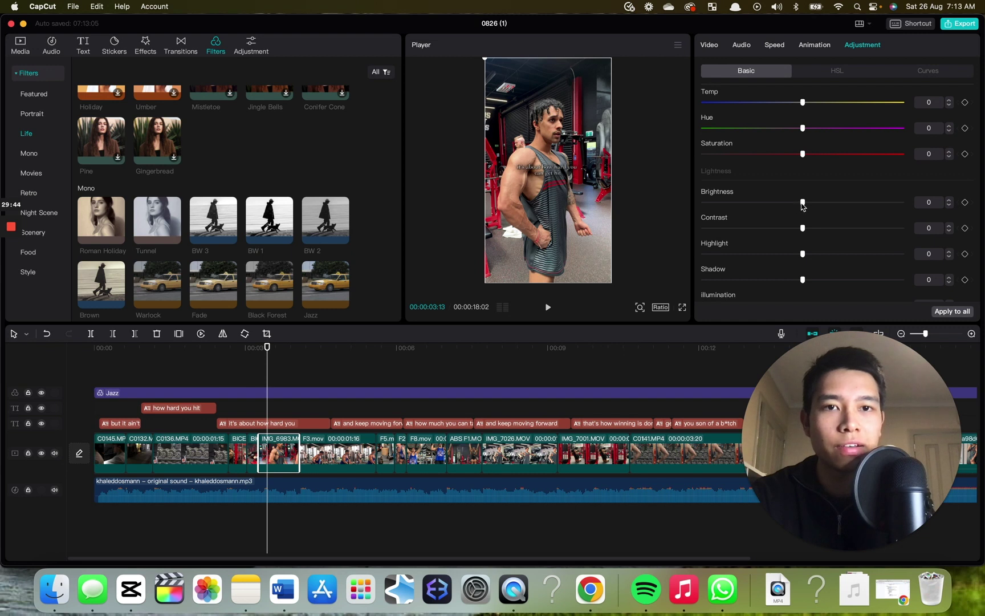
{"action": "left_click_drag", "start_coordinate": [803, 203], "coordinate": [797, 203]}
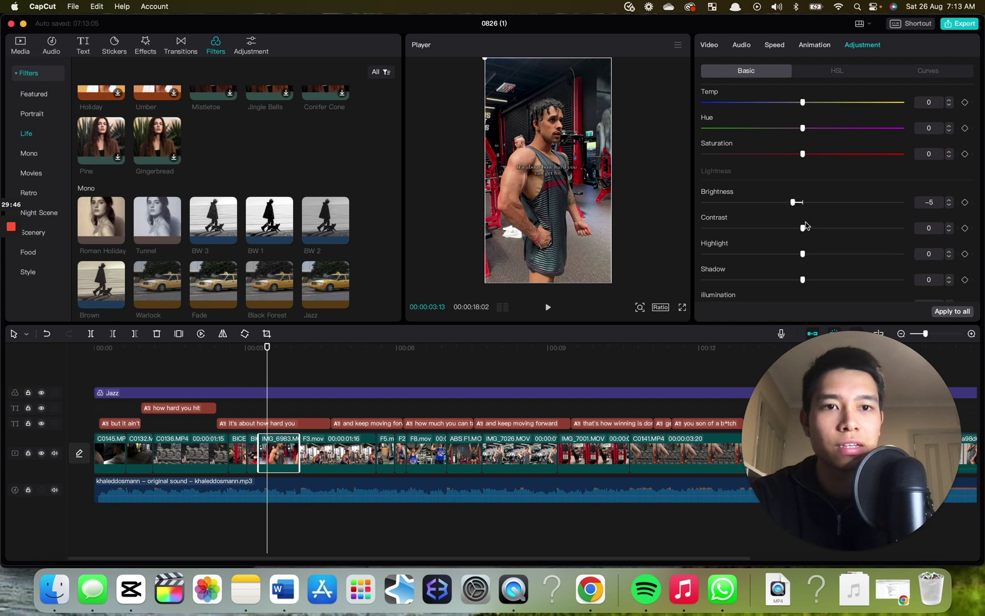
{"action": "left_click_drag", "start_coordinate": [803, 228], "coordinate": [812, 228]}
{"action": "scroll", "coordinate": [806, 253], "scroll_direction": "down", "scroll_amount": 1}
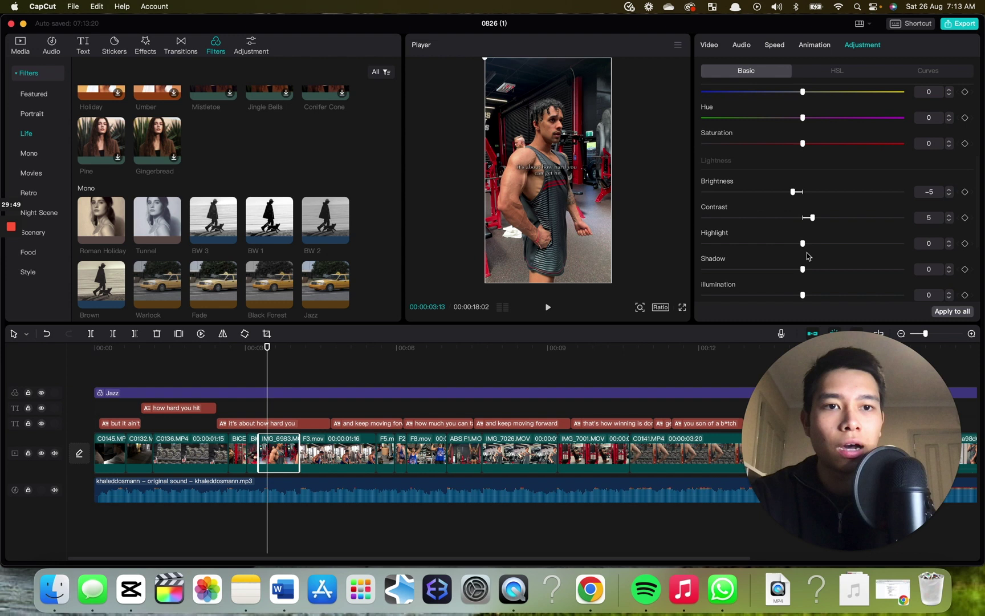
{"action": "scroll", "coordinate": [805, 254], "scroll_direction": "down", "scroll_amount": 1}
{"action": "left_click_drag", "start_coordinate": [802, 262], "coordinate": [792, 297]}
Jump to the video's end and compare against the editing notes in Chrome.
{"action": "left_click", "coordinate": [288, 379]}
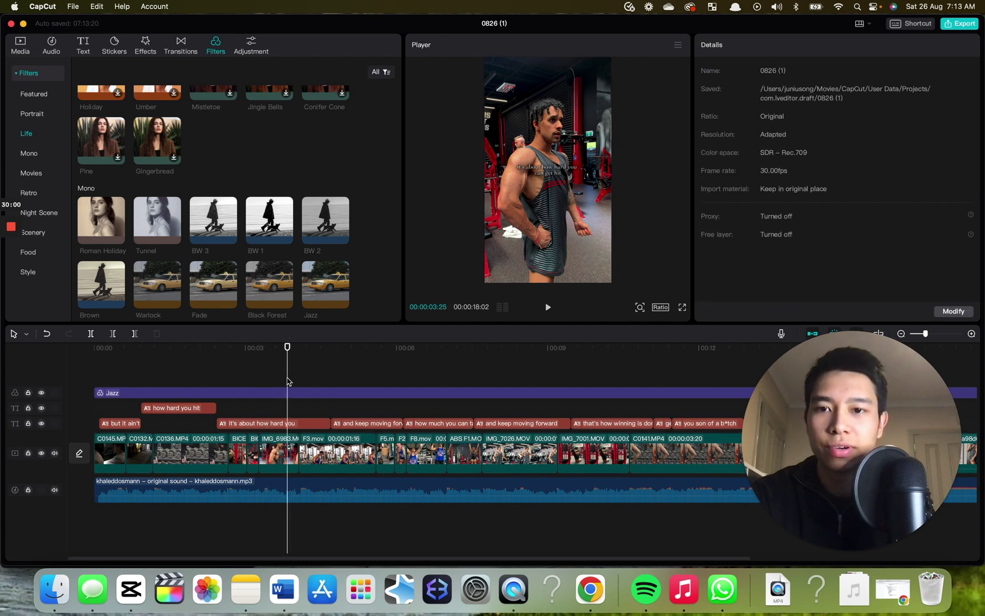
{"action": "key", "text": "End"}
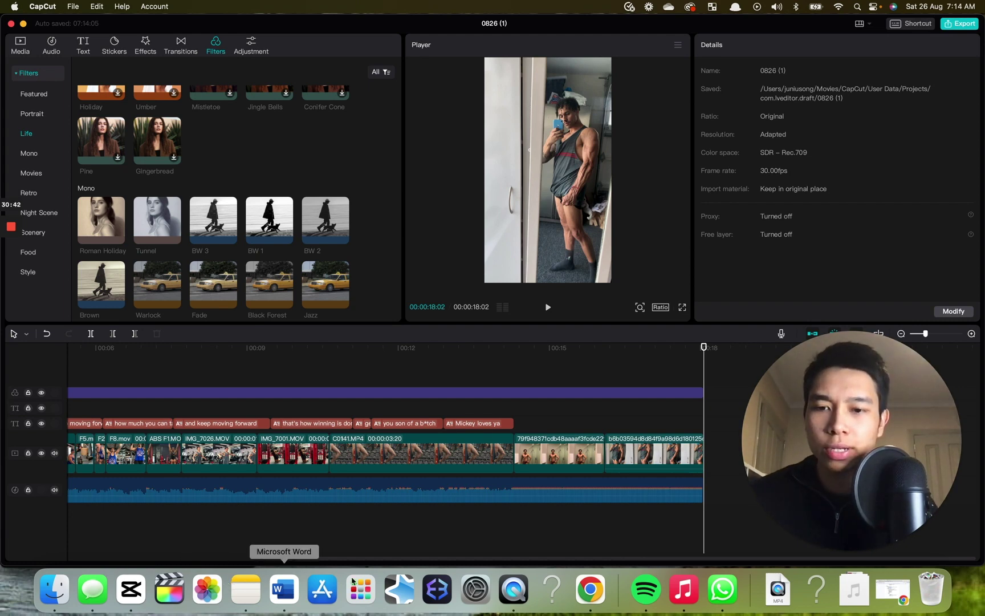
{"action": "left_click", "coordinate": [590, 589]}
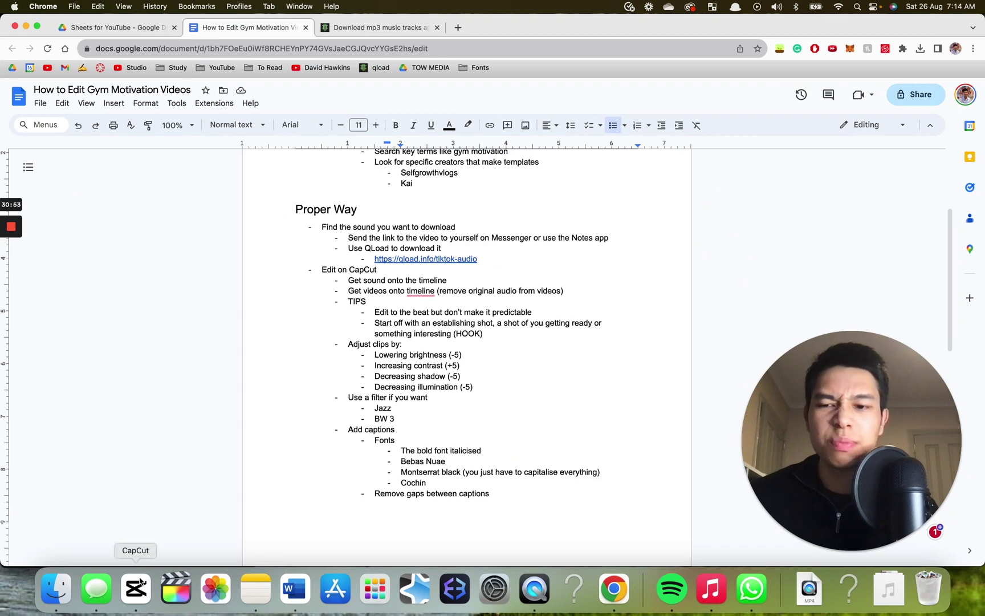
{"action": "left_click", "coordinate": [135, 588]}
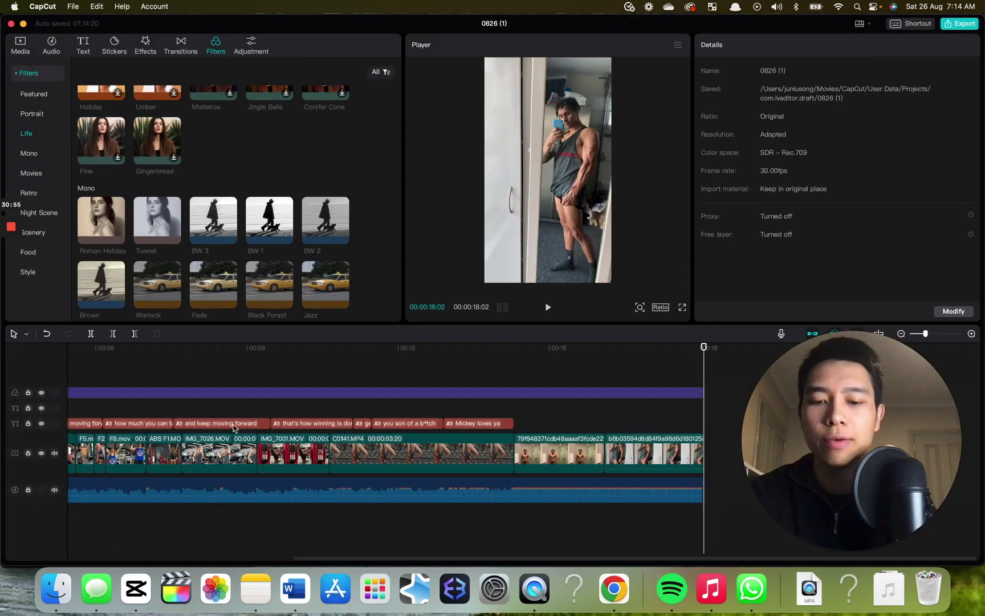